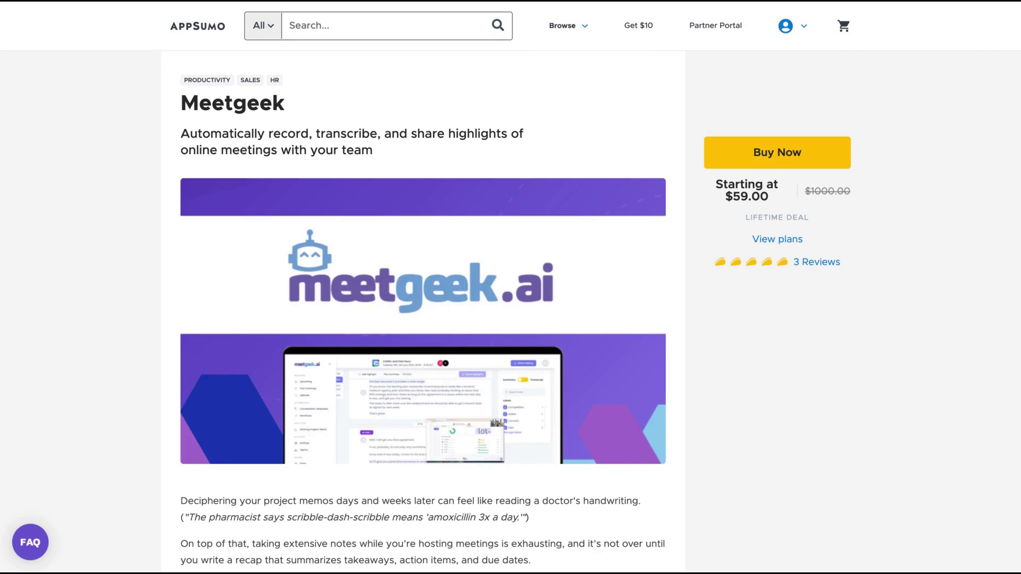
# - Scroll the AppSumo Meetgeek deal page down to the Plans and Features section with its $59.00 terms
pyautogui.scroll(-10, 387, 206)
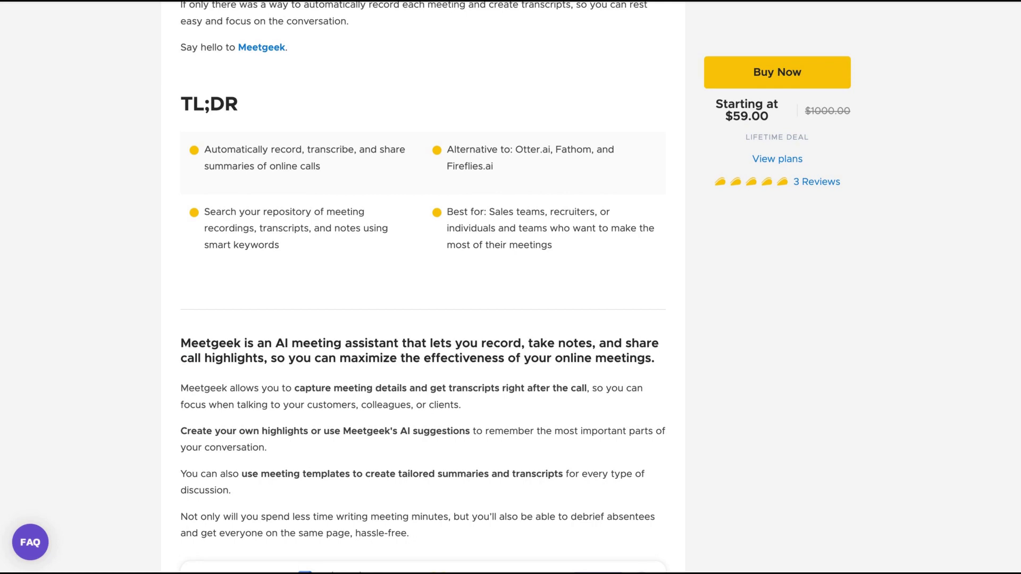
pyautogui.scroll(-10, 423, 298)
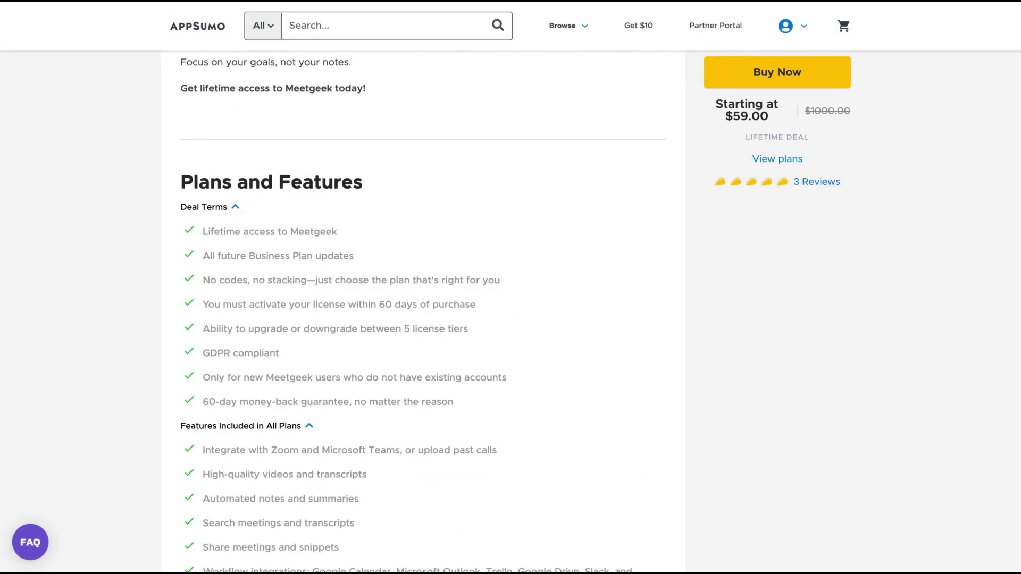
pyautogui.scroll(-3, 532, 417)
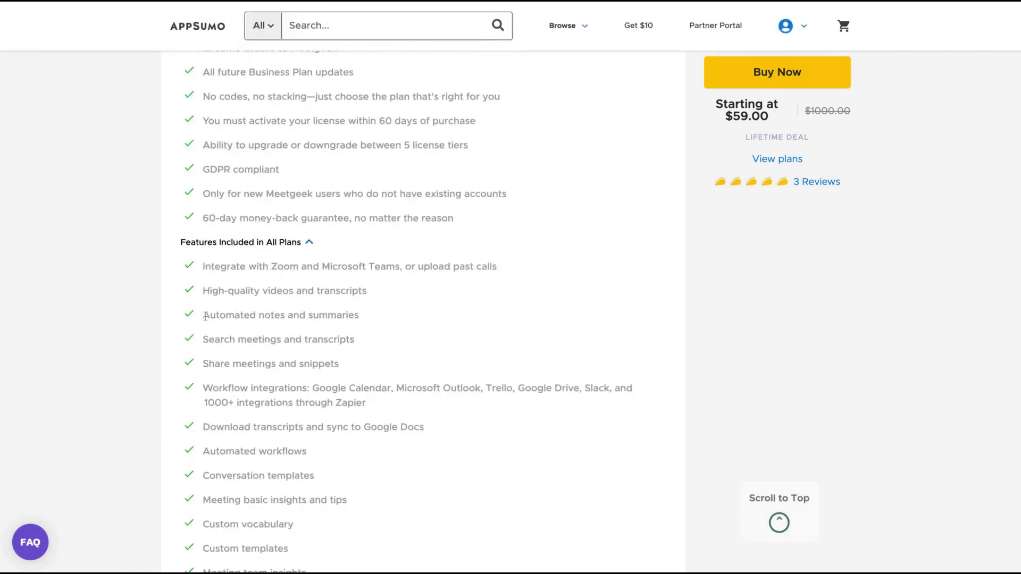
pyautogui.moveTo(205, 316); pyautogui.dragTo(355, 317)
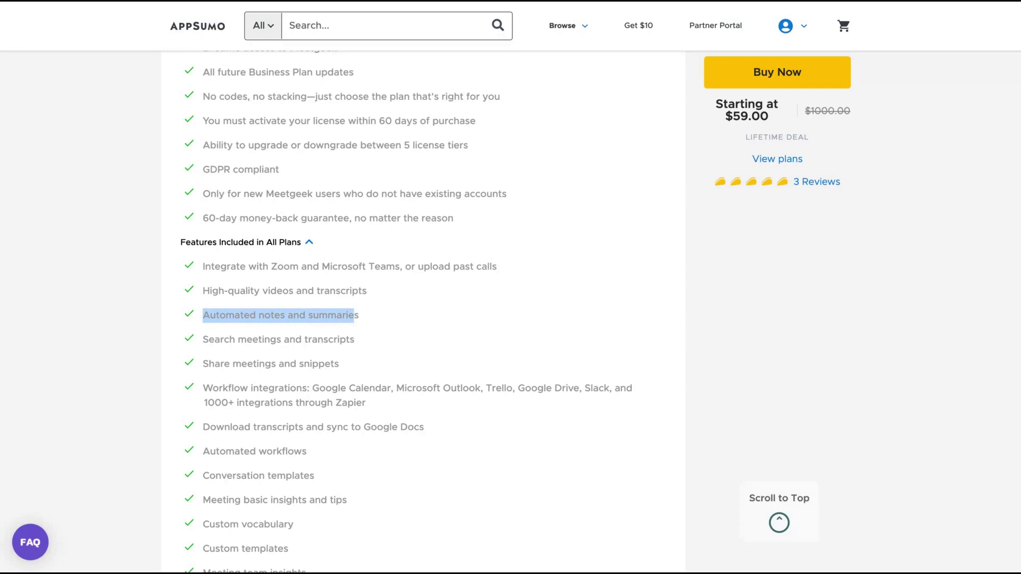
pyautogui.scroll(2, 510, 292)
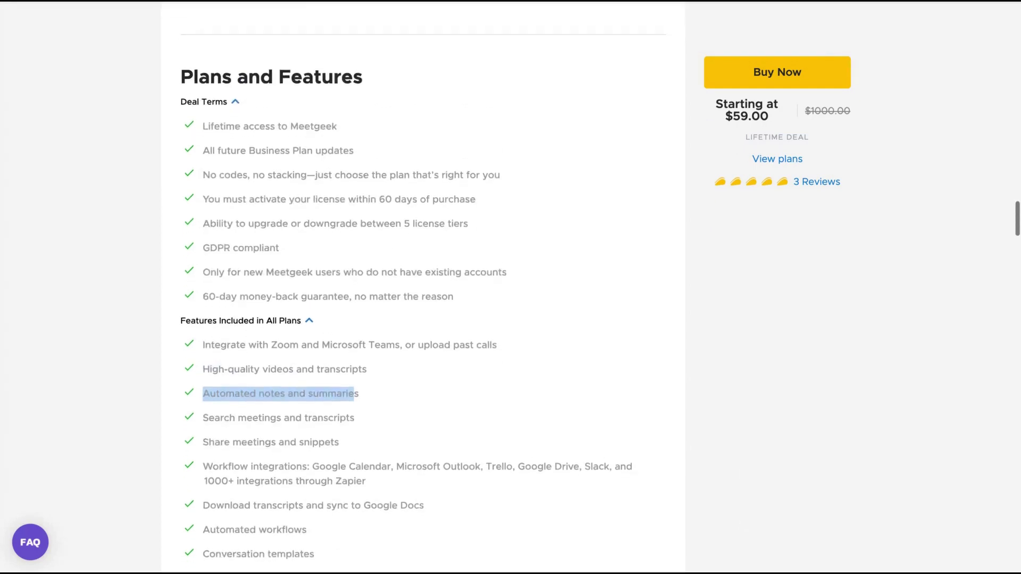
pyautogui.scroll(-10, 308, 241)
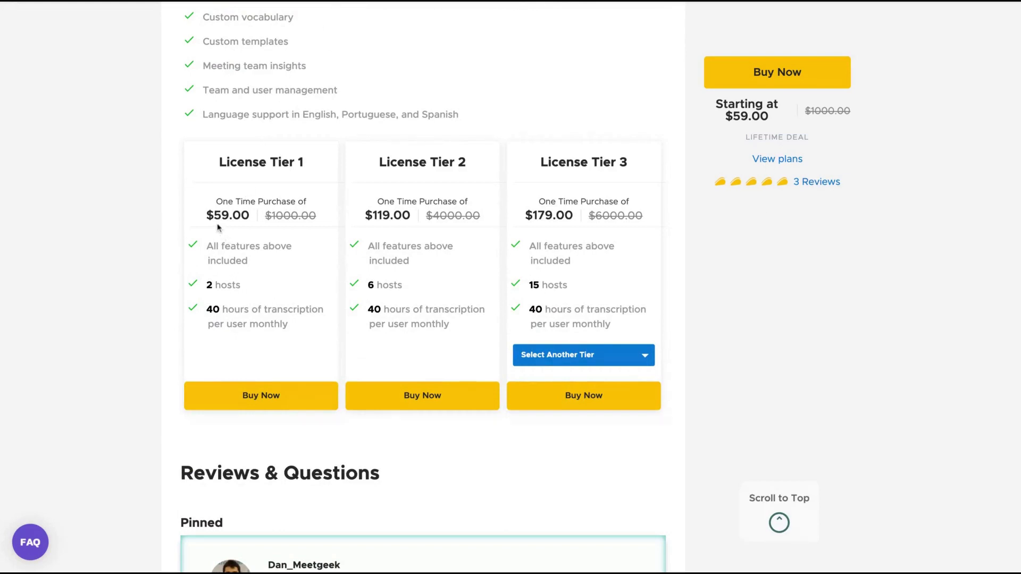
pyautogui.moveTo(213, 216); pyautogui.dragTo(213, 217)
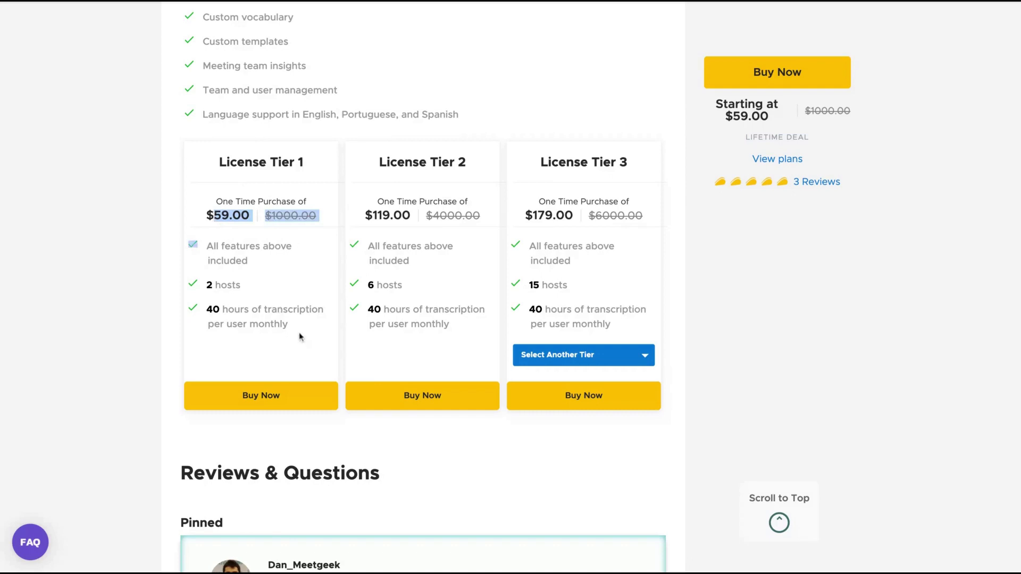
pyautogui.moveTo(299, 334); pyautogui.dragTo(207, 309)
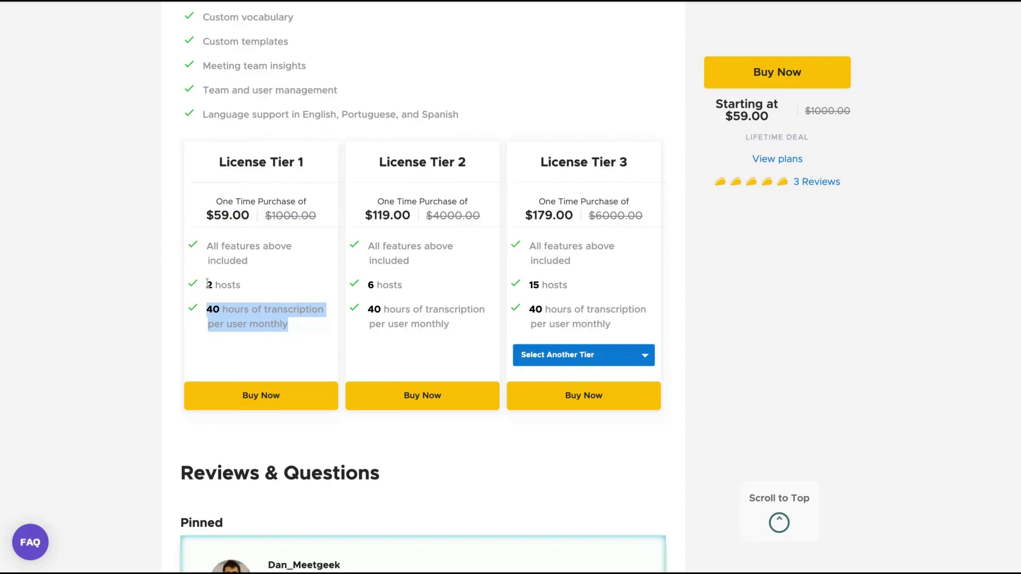
pyautogui.moveTo(232, 285); pyautogui.dragTo(207, 285)
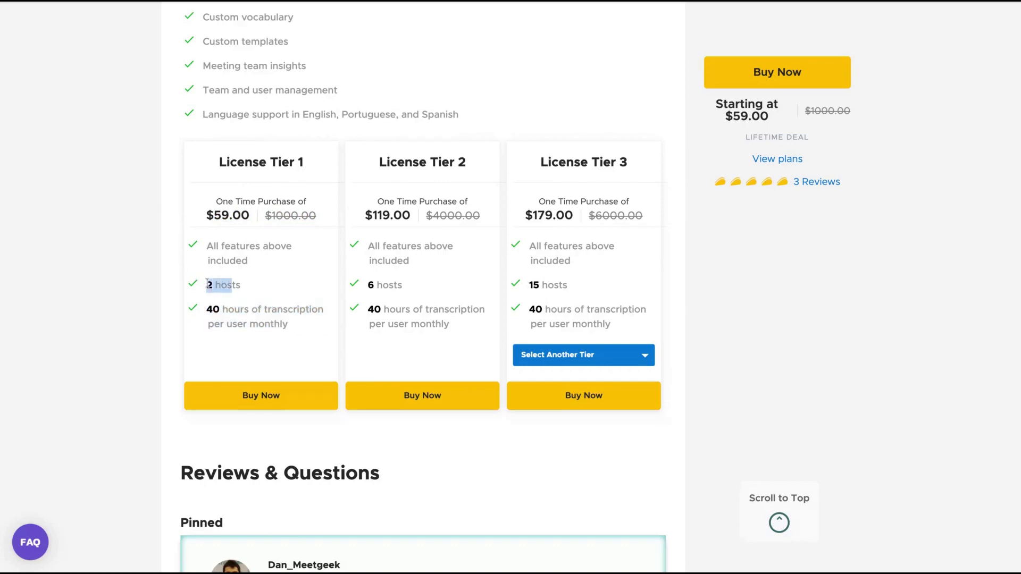
pyautogui.tripleClick(370, 283)
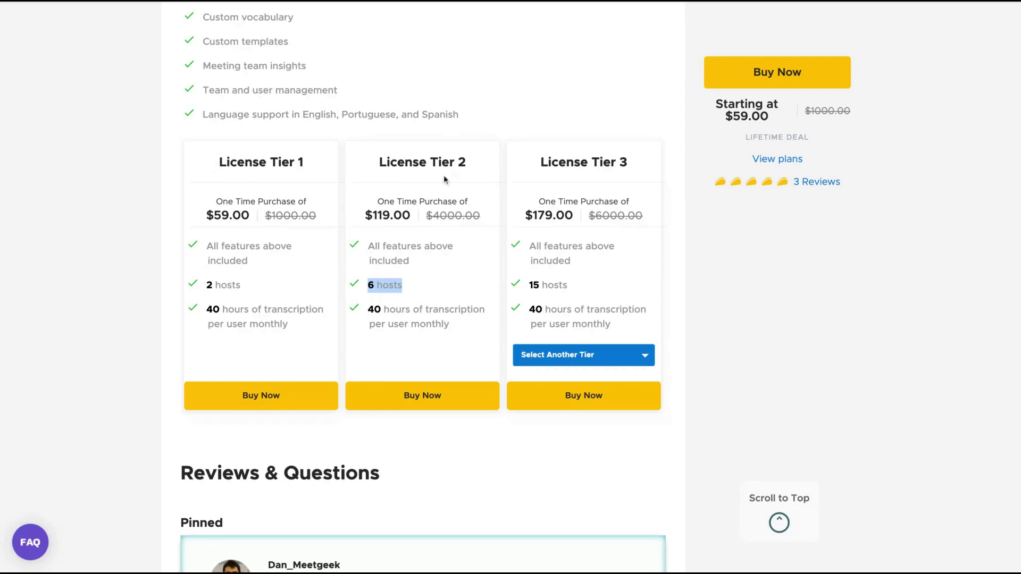
pyautogui.scroll(1, 439, 208)
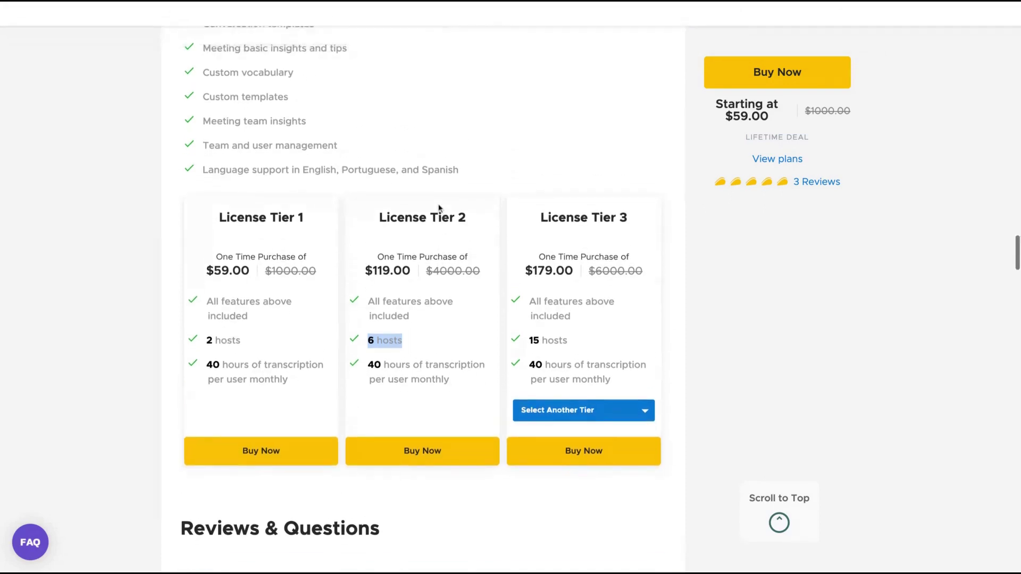
pyautogui.scroll(3, 431, 210)
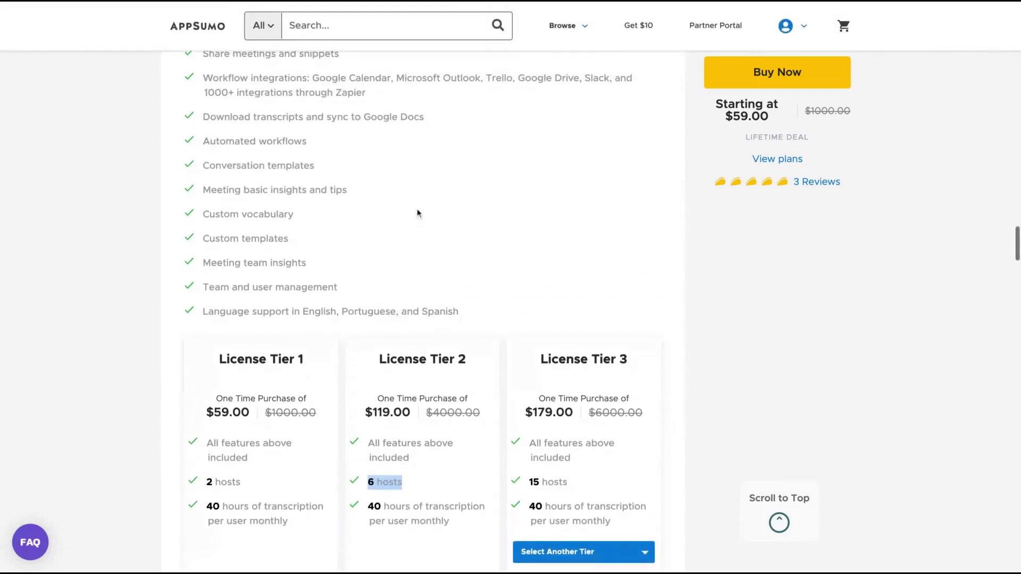
pyautogui.click(206, 313)
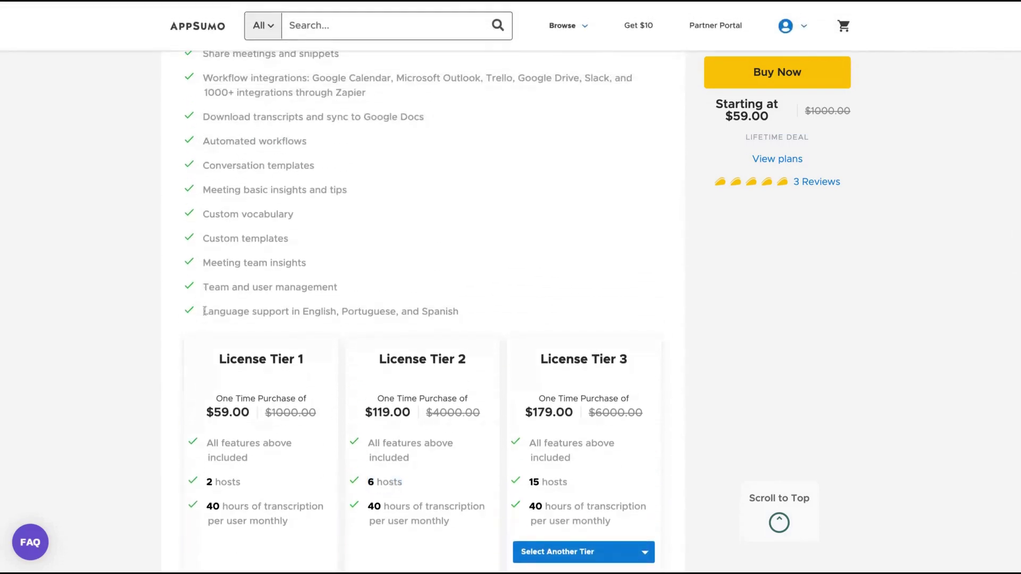
pyautogui.moveTo(205, 313); pyautogui.dragTo(461, 314)
pyautogui.scroll(-10, 425, 309)
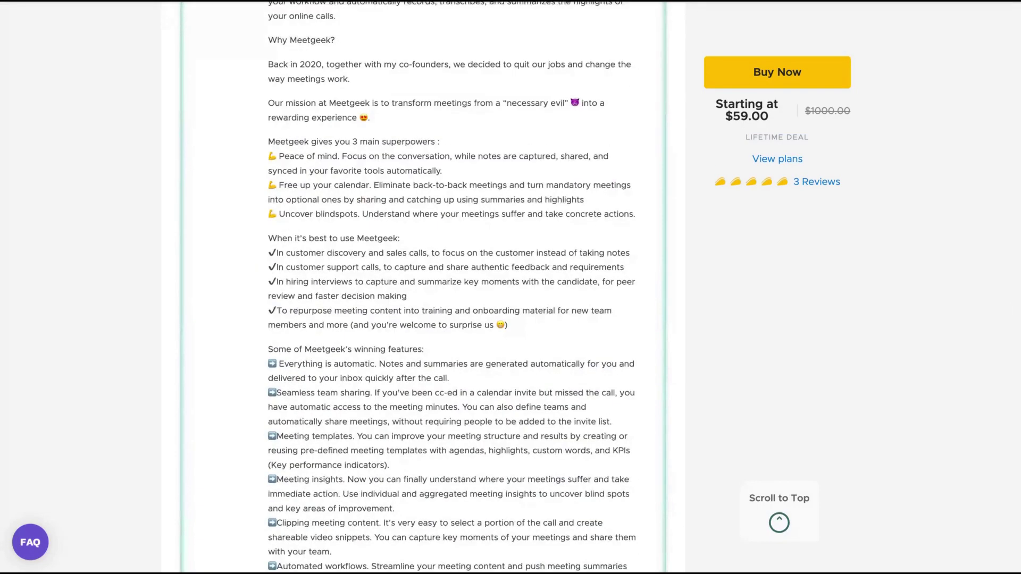
pyautogui.scroll(-10, 425, 308)
pyautogui.scroll(20, 426, 309)
pyautogui.scroll(7, 426, 308)
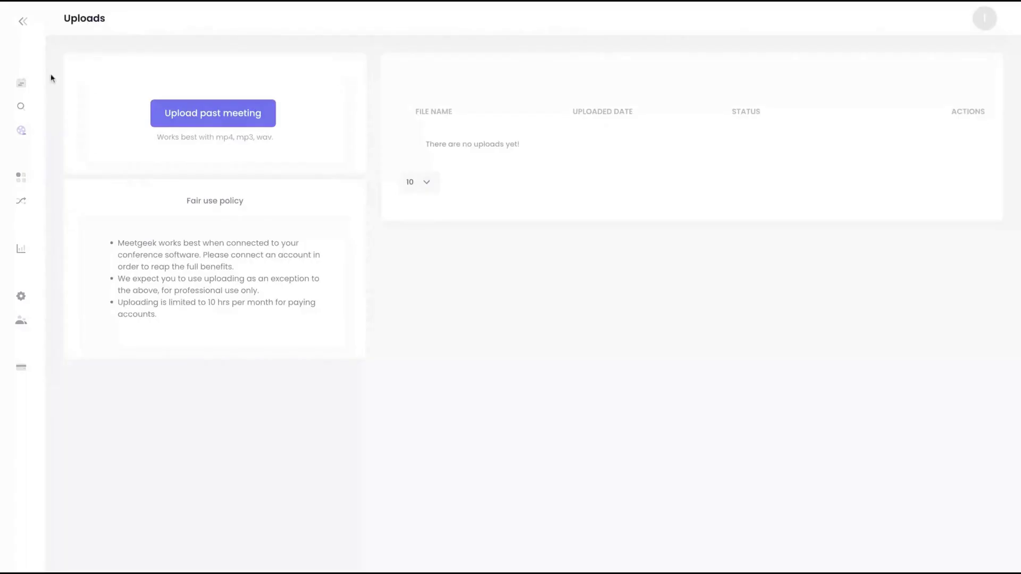
# - Open the 'MG - Demo Walkthrough' sample meeting through See alternatives on the conference setup step
pyautogui.moveTo(25, 83)
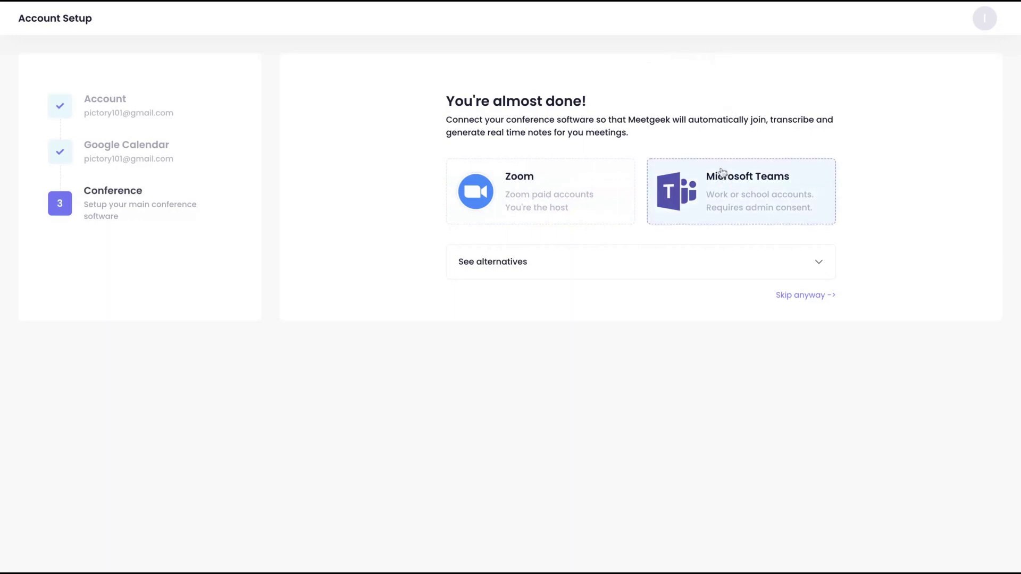
pyautogui.click(810, 275)
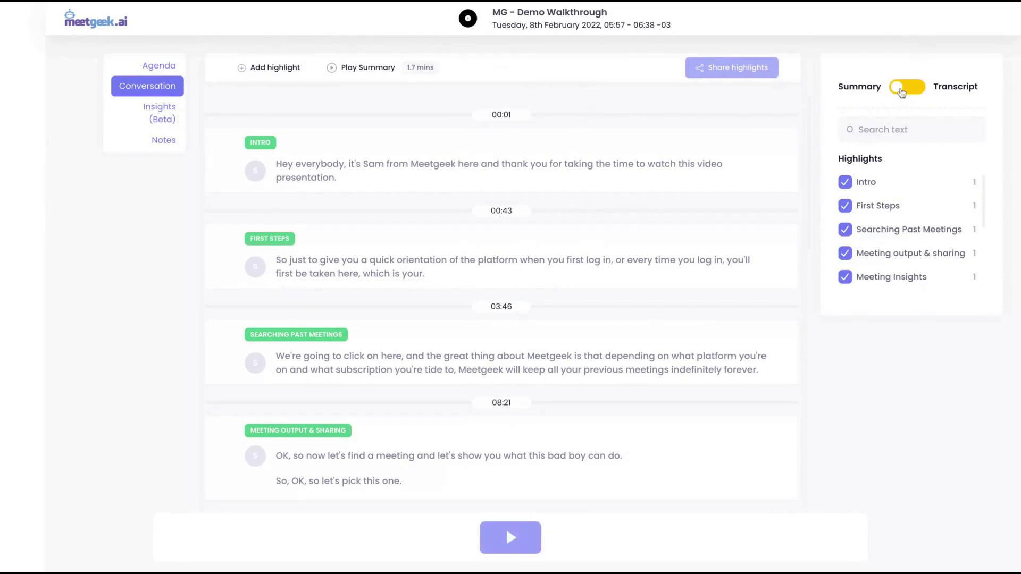
# - Switch the sample meeting to its full transcript and skim through it
pyautogui.click(902, 93)
pyautogui.scroll(-10, 529, 165)
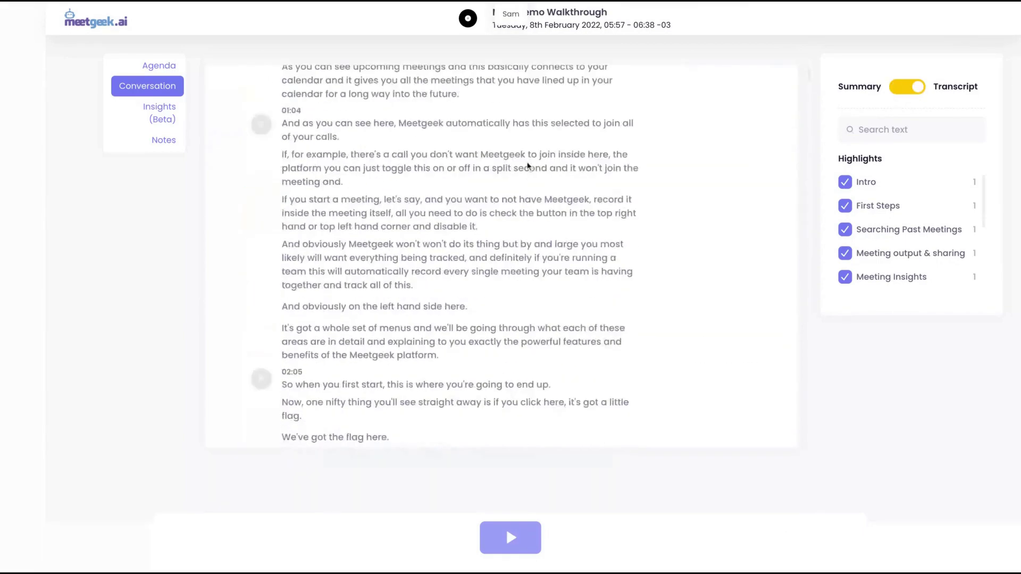
pyautogui.scroll(-8, 528, 166)
pyautogui.scroll(20, 529, 167)
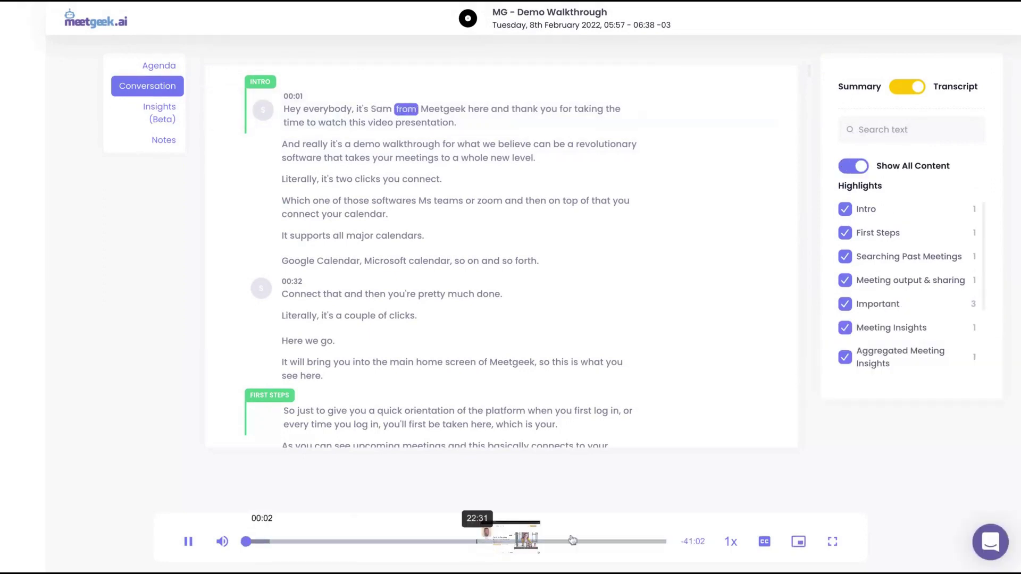
# - Set the meeting recording's playback speed to 2x and resume playing
pyautogui.click(189, 548)
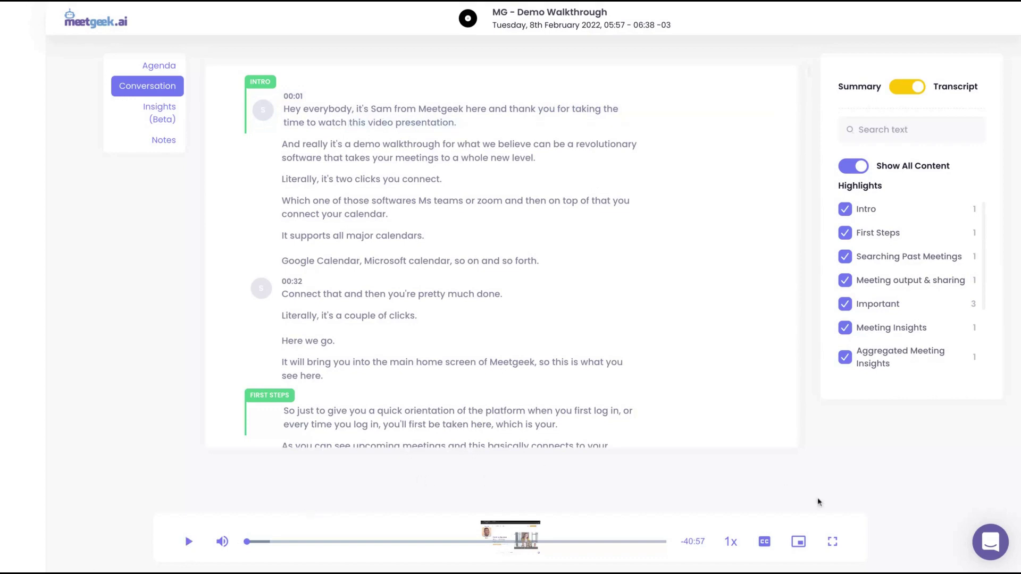
pyautogui.click(731, 542)
pyautogui.click(731, 499)
pyautogui.press('space')
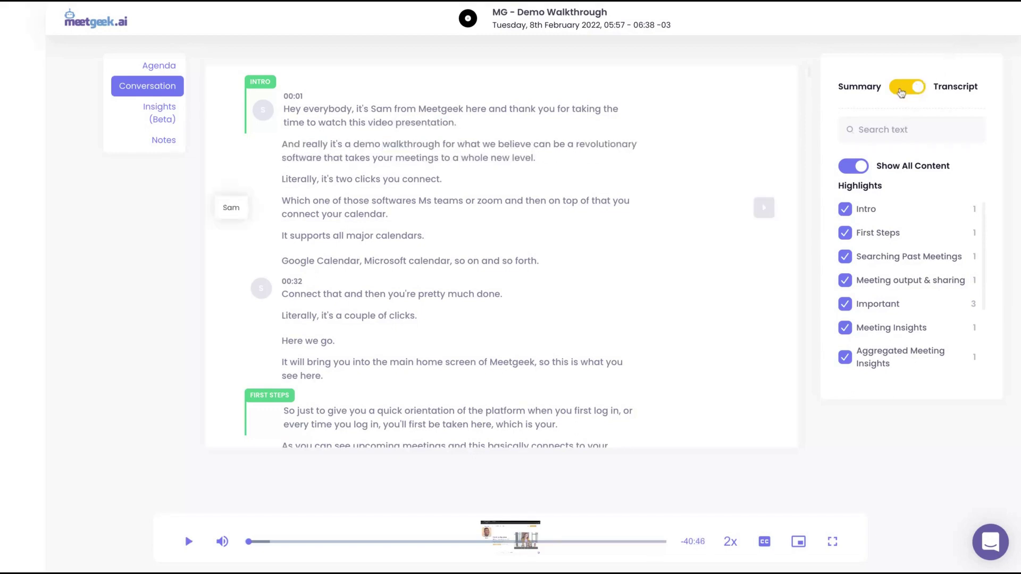
# - Switch back to the highlight summary and browse the highlight cards
pyautogui.click(900, 93)
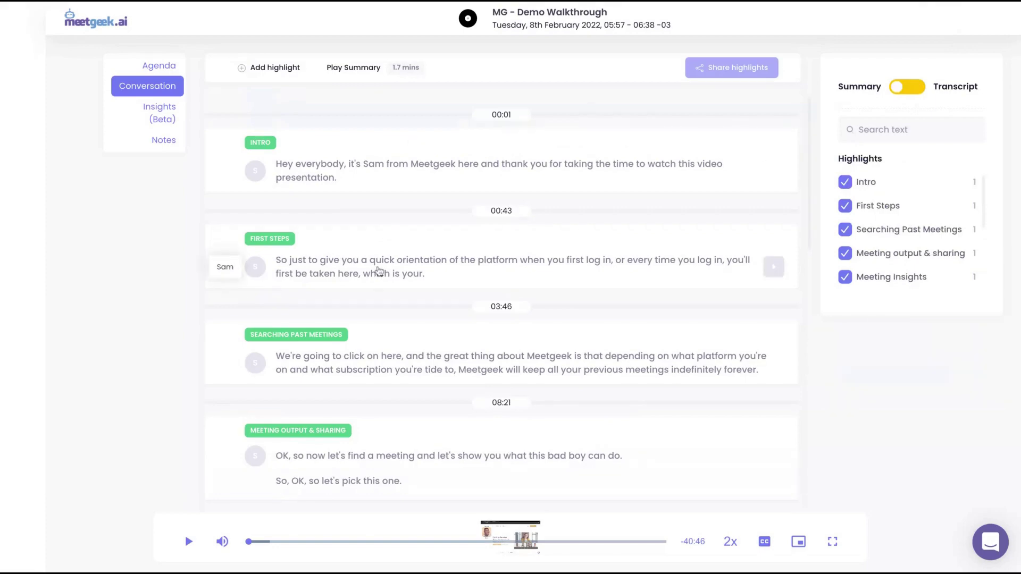
pyautogui.scroll(-8, 379, 271)
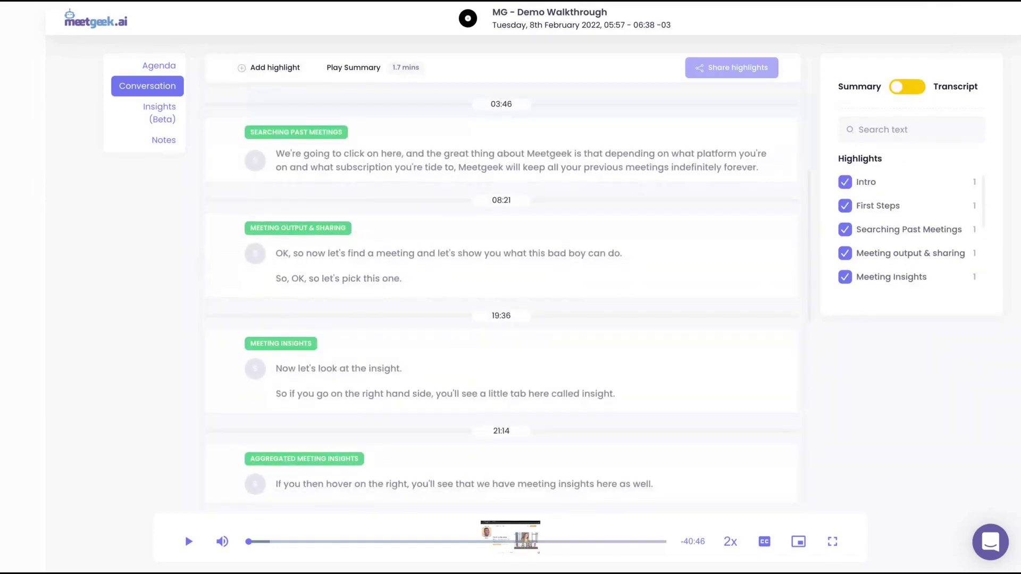
pyautogui.scroll(-5, 501, 287)
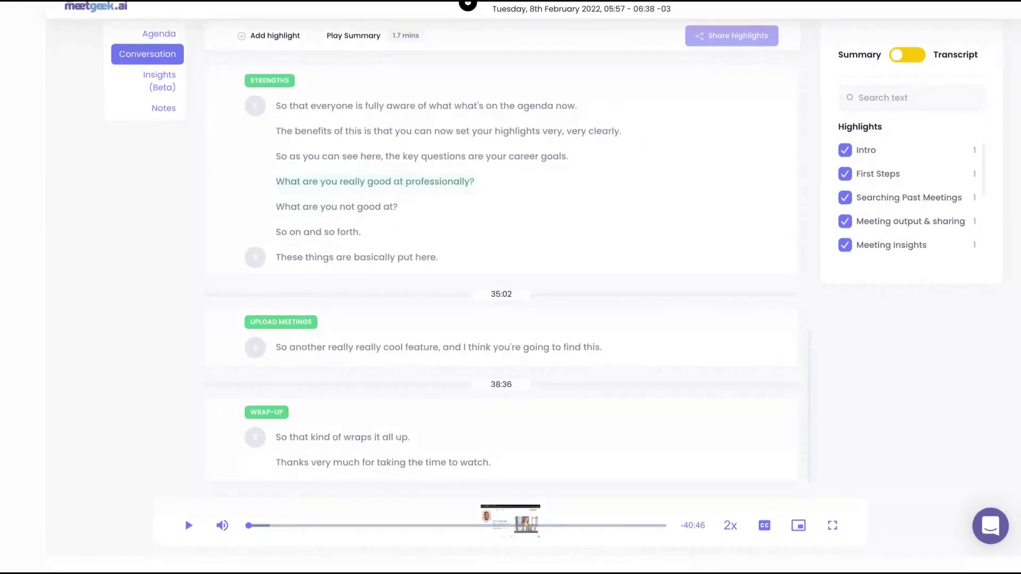
pyautogui.scroll(12, 502, 287)
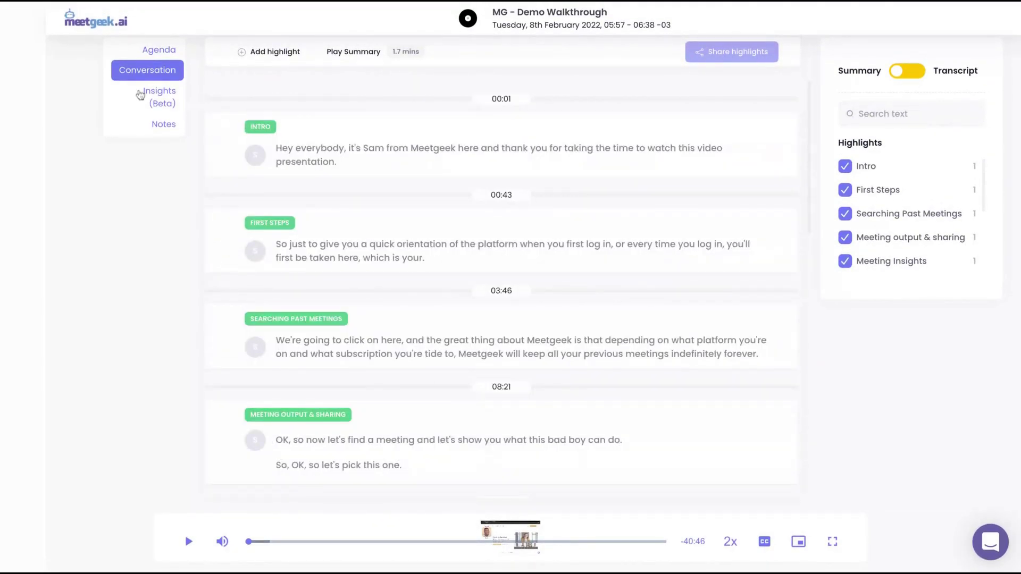
# - Check the Agenda tab, return to Conversation, and bring up the Add highlight instructions
pyautogui.click(158, 49)
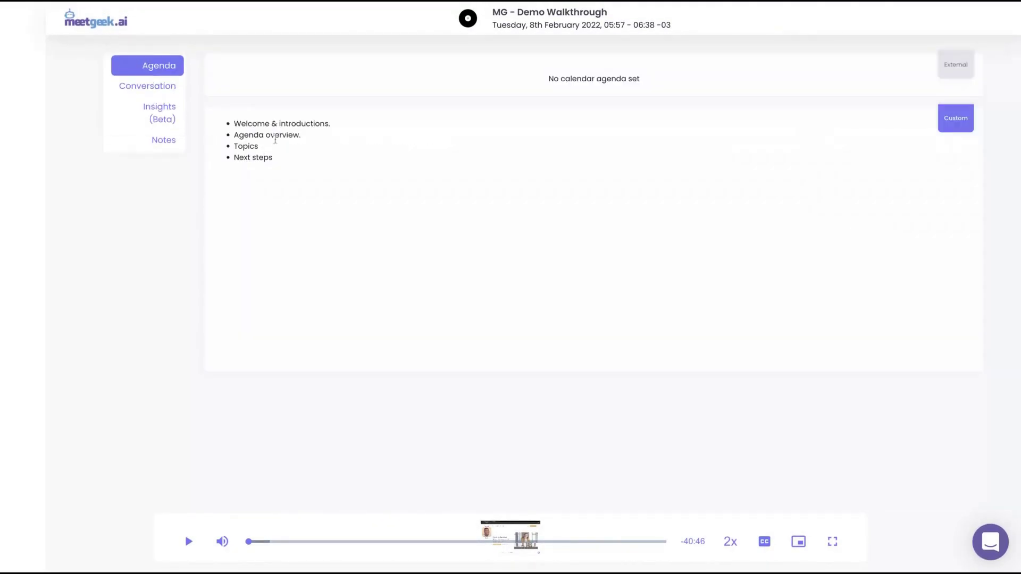
pyautogui.click(141, 88)
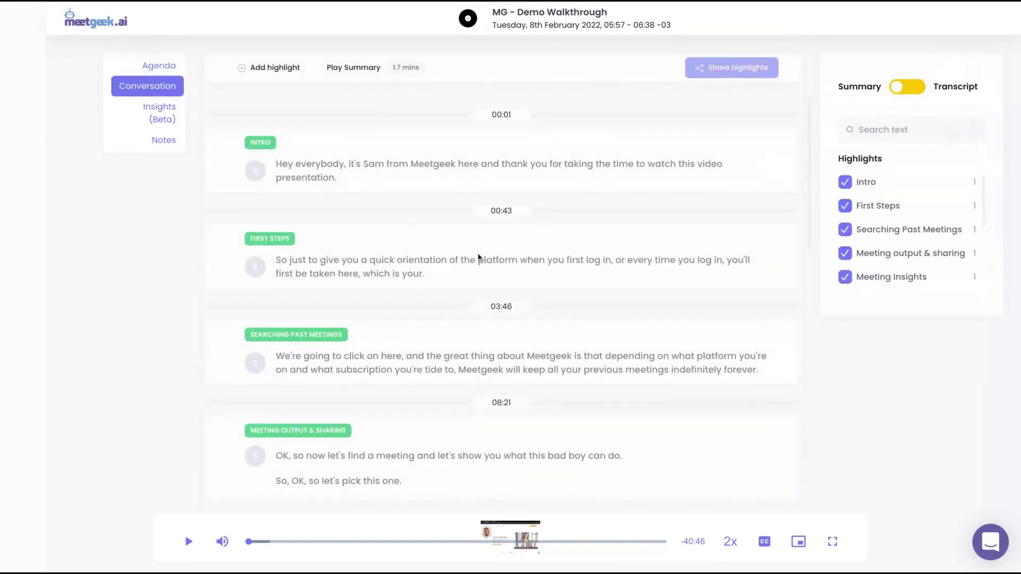
pyautogui.click(250, 68)
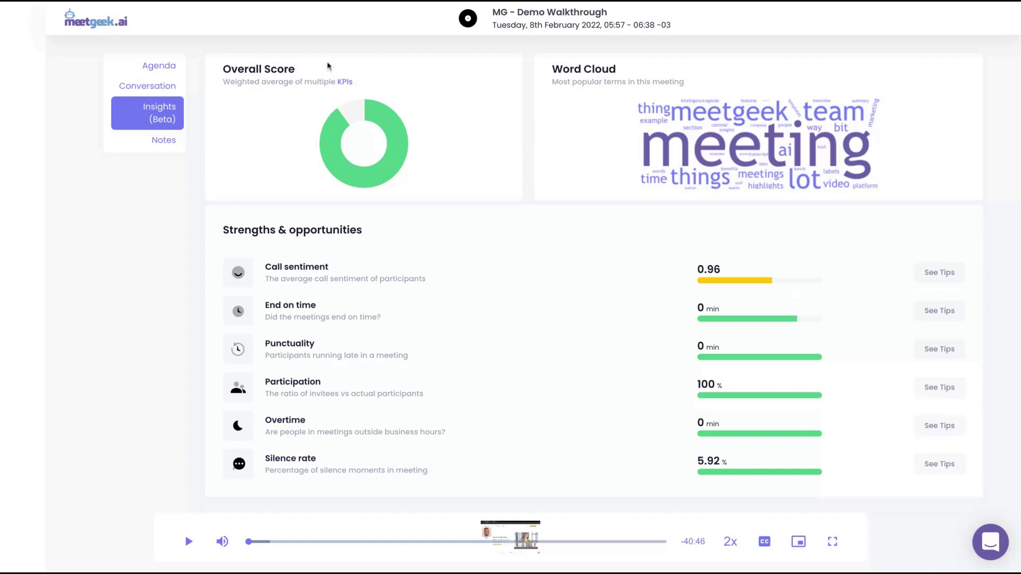
# - Play the demo meeting recording in picture-in-picture mode
pyautogui.moveTo(763, 545)
pyautogui.click(798, 541)
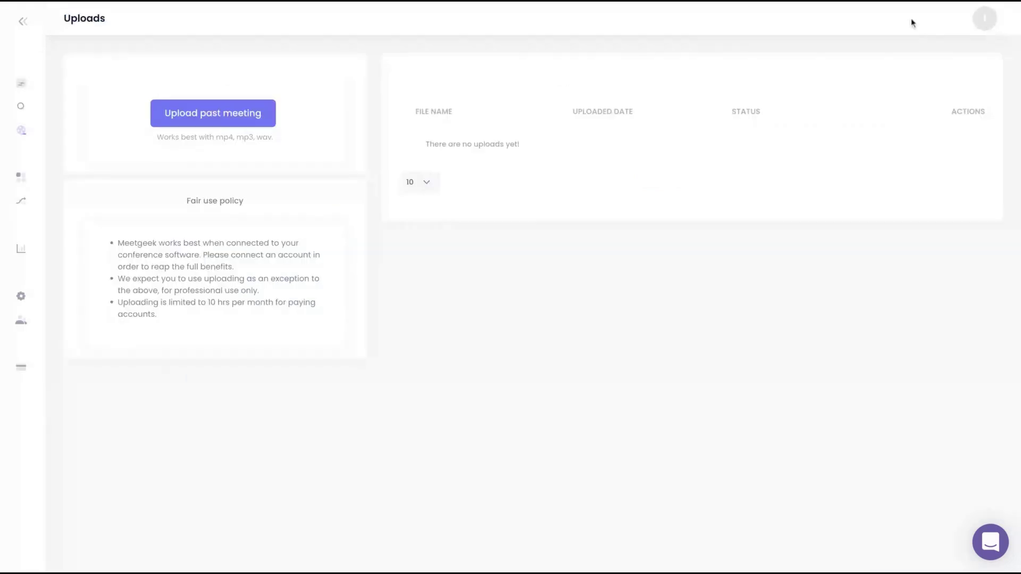
# - In Settings, change the Meeting Assistant name from 'Meetgeek' to 'Jarvis'
pyautogui.moveTo(27, 255)
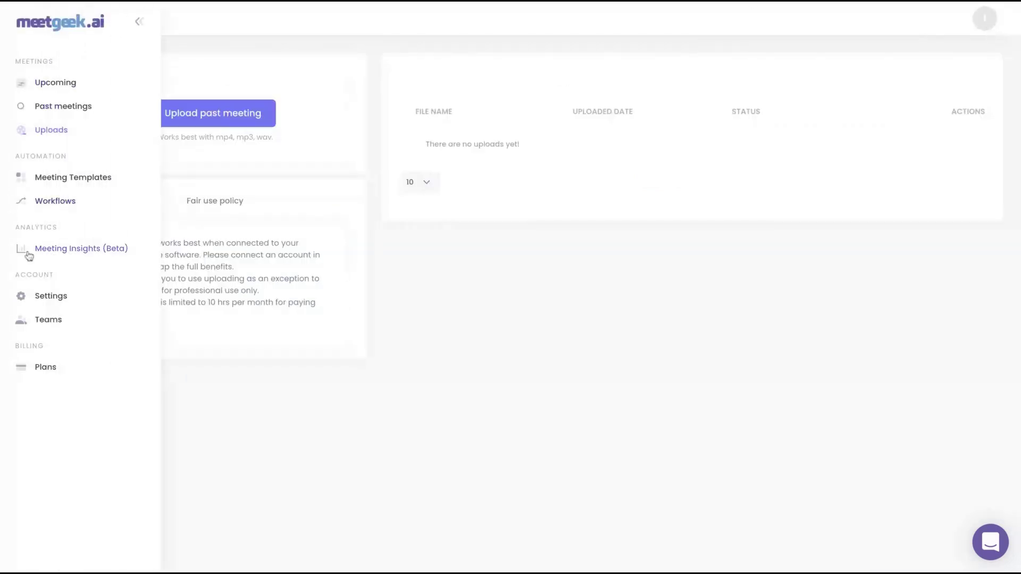
pyautogui.click(47, 298)
pyautogui.click(885, 142)
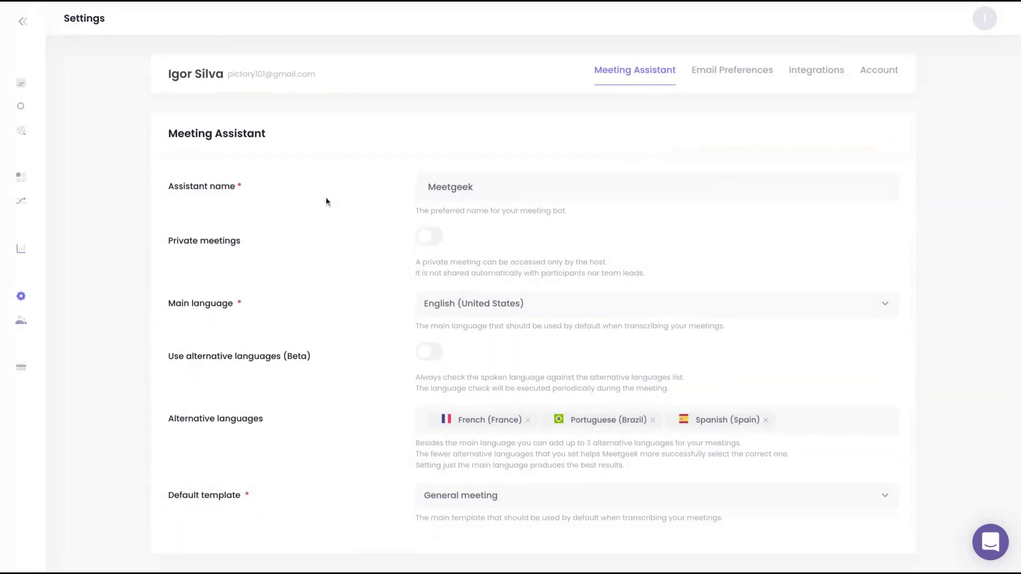
pyautogui.doubleClick(474, 191)
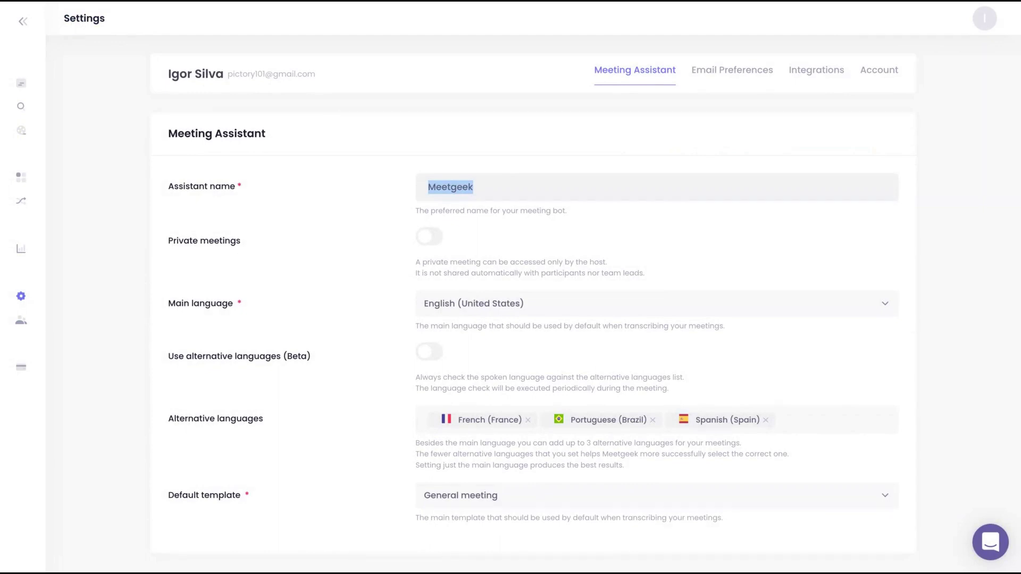
pyautogui.write('Jarvis')
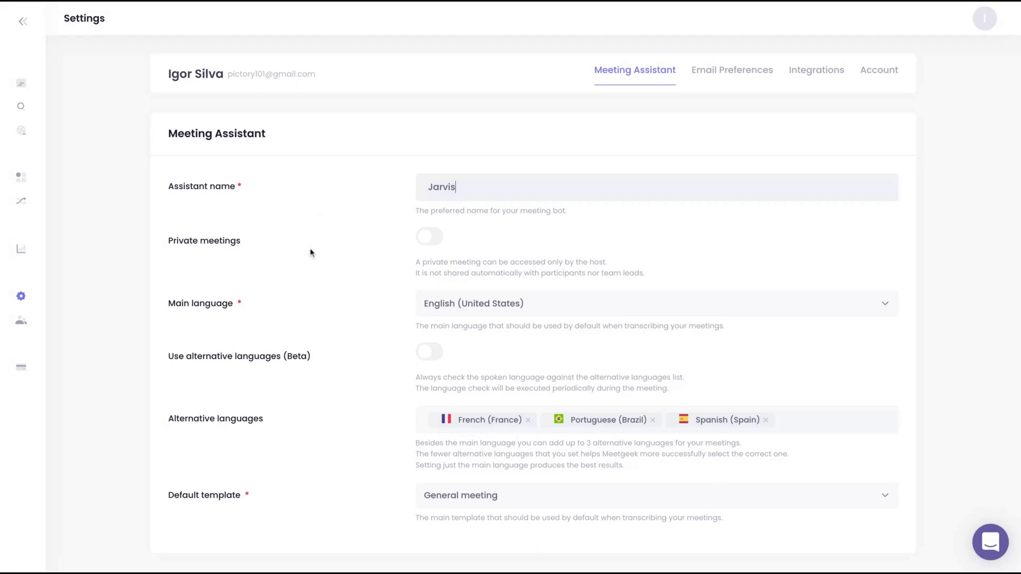
pyautogui.scroll(-1, 316, 266)
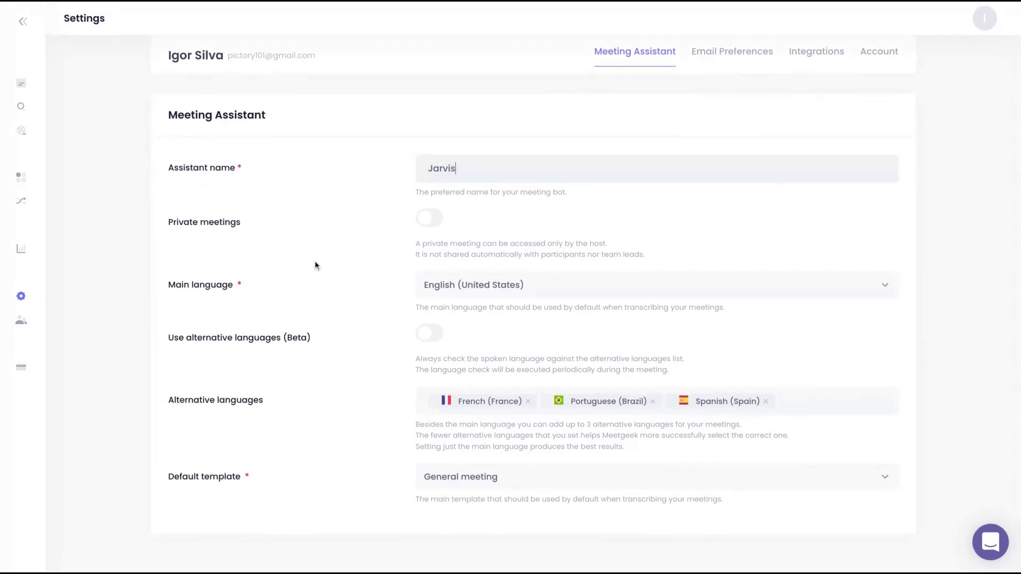
# - Choose Spanish (Mexico) from the Main language list
pyautogui.click(451, 284)
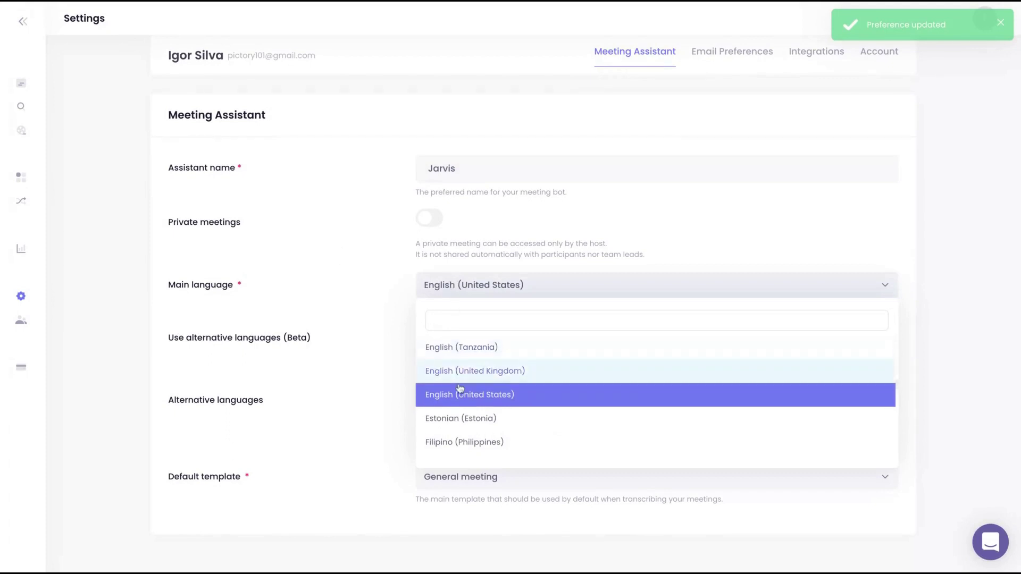
pyautogui.scroll(-2, 458, 390)
pyautogui.click(375, 349)
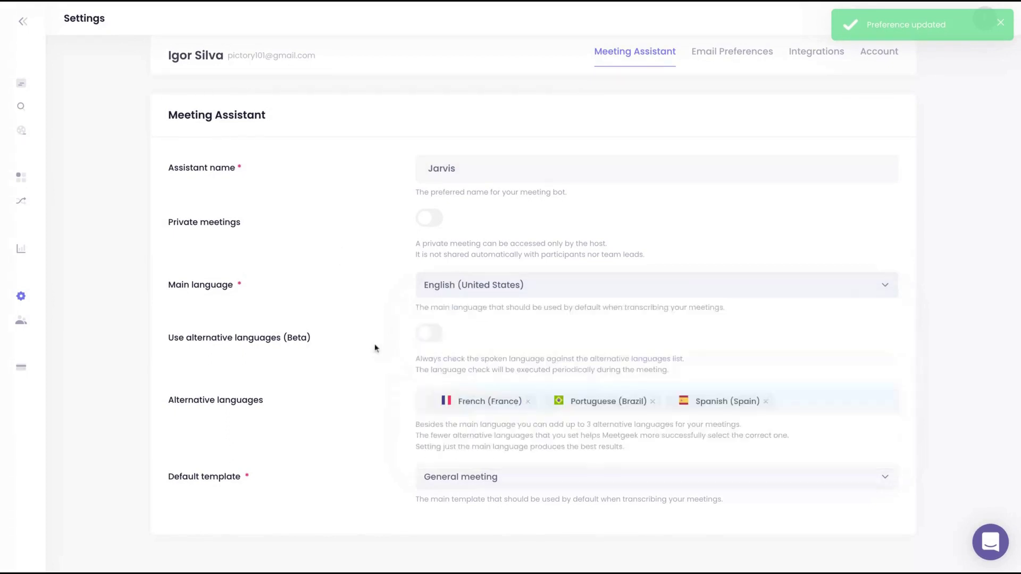
pyautogui.click(548, 287)
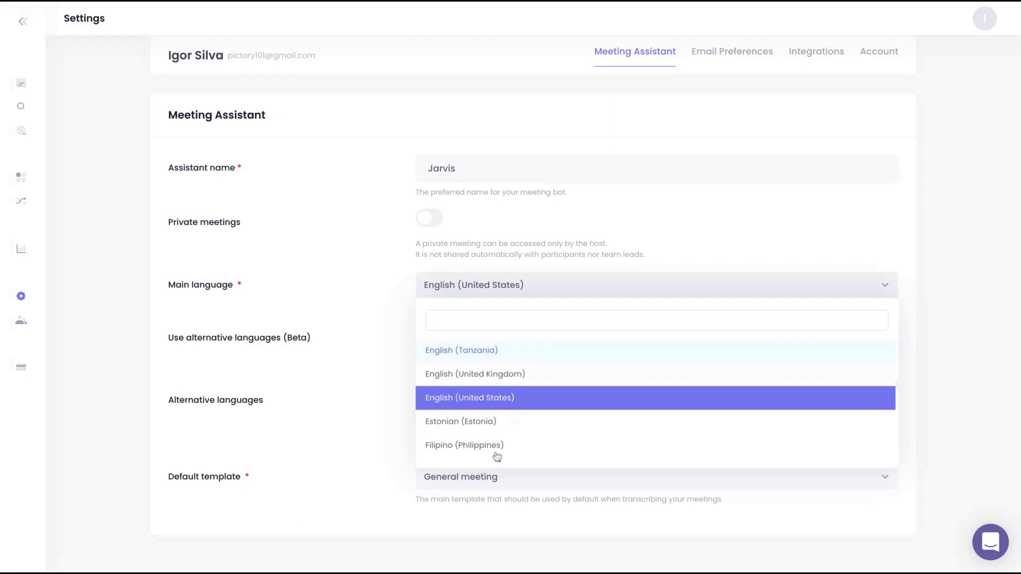
pyautogui.scroll(-5, 513, 444)
pyautogui.scroll(-10, 516, 443)
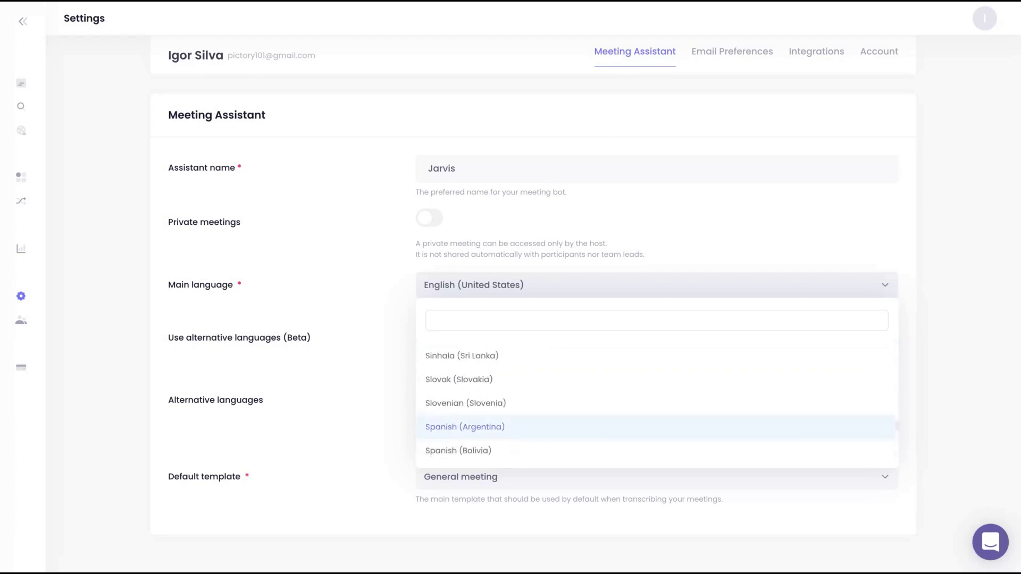
pyautogui.scroll(-3, 516, 443)
pyautogui.scroll(-2, 514, 433)
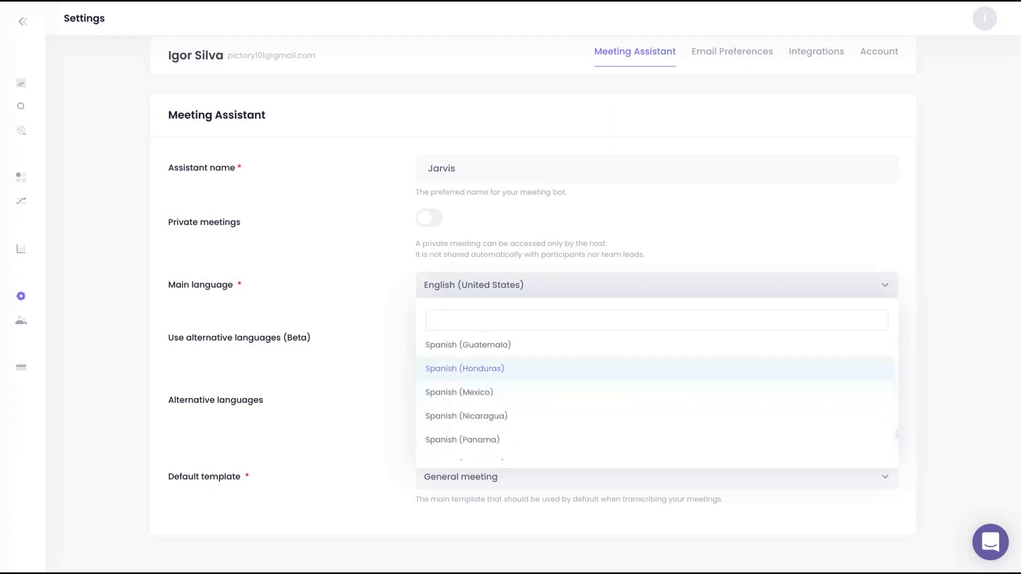
pyautogui.click(501, 396)
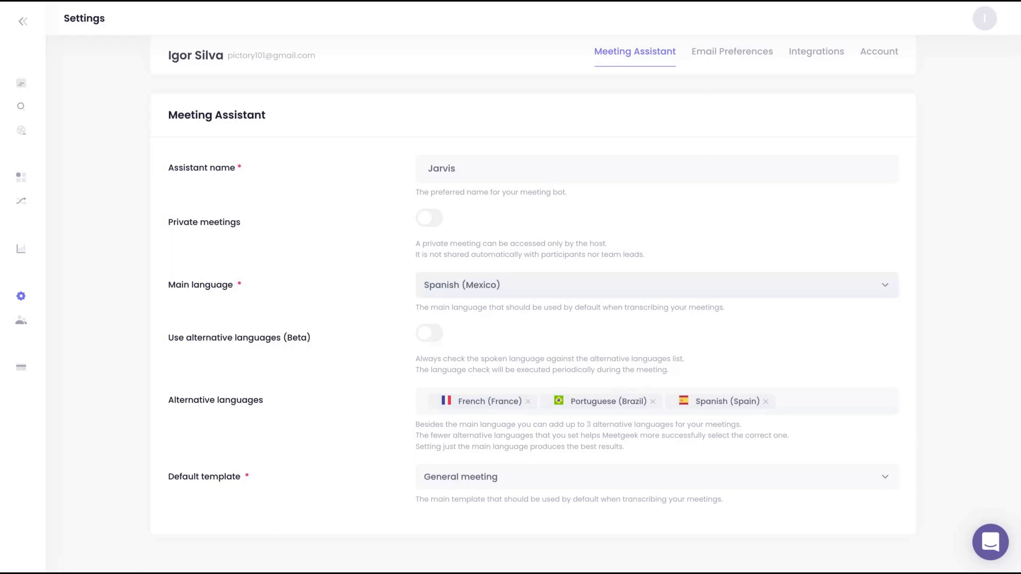
# - Leave alternative languages off and the General meeting template unchanged, then view Email Preferences
pyautogui.click(429, 333)
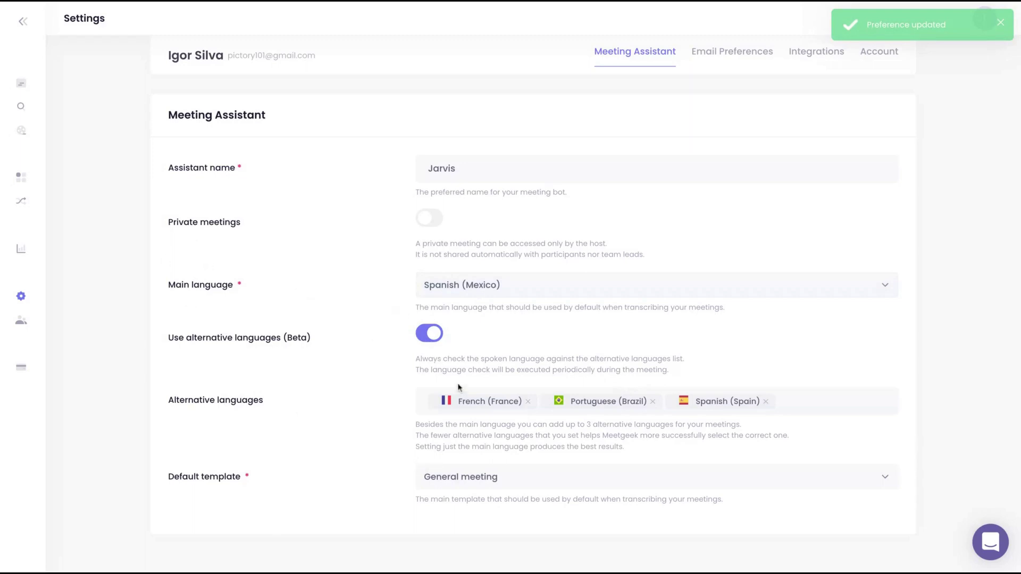
pyautogui.click(431, 338)
pyautogui.click(505, 477)
pyautogui.scroll(1, 508, 433)
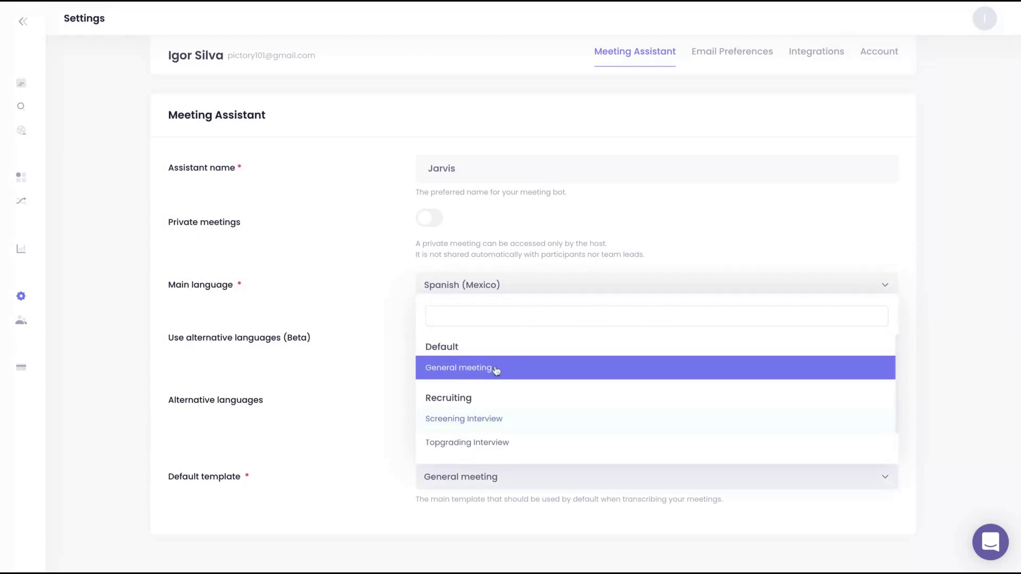
pyautogui.scroll(-1, 495, 404)
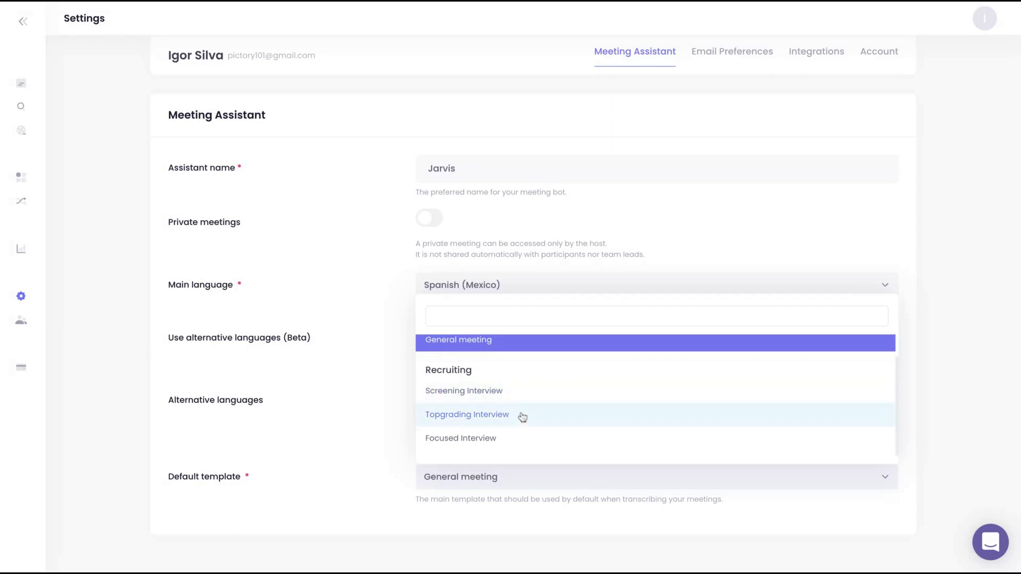
pyautogui.click(299, 356)
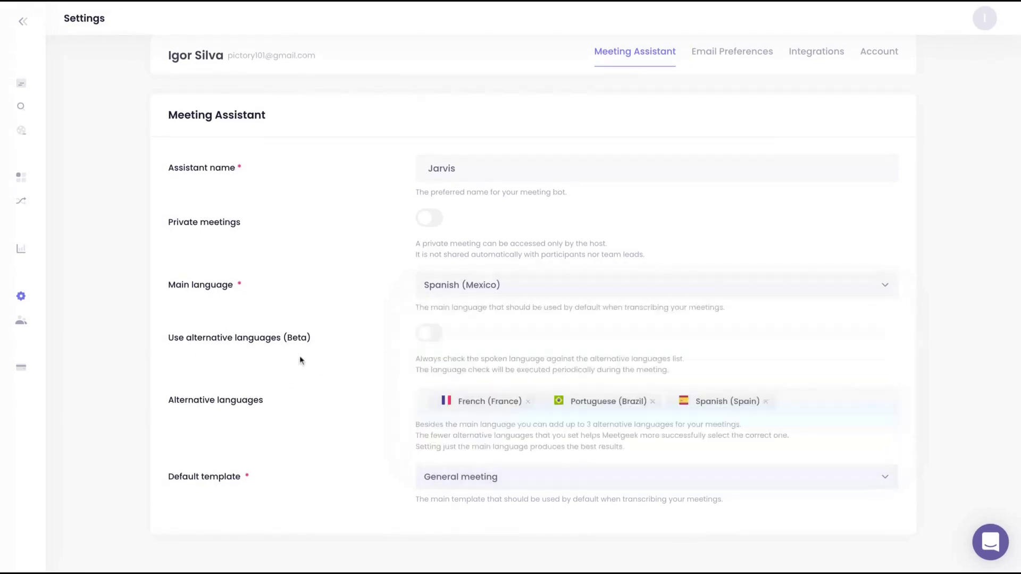
pyautogui.click(711, 65)
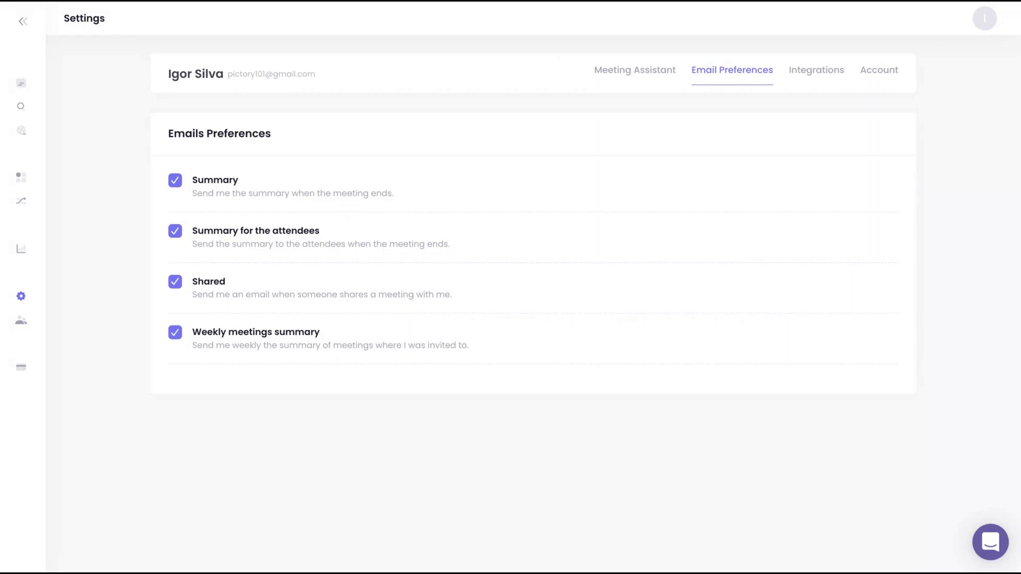
# - Browse the Integrations settings cards, then go to the Team Management page
pyautogui.click(819, 69)
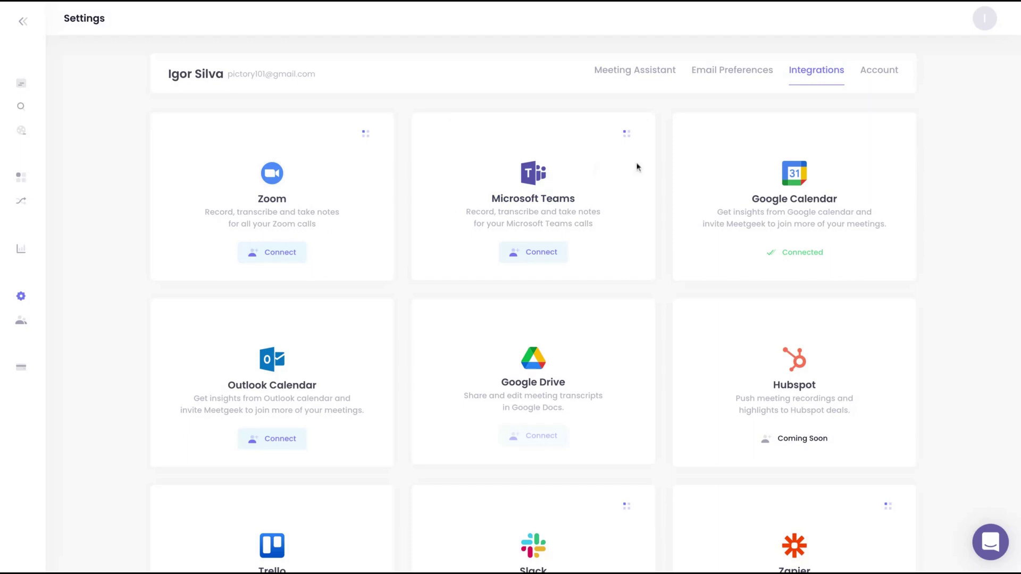
pyautogui.scroll(-2, 711, 200)
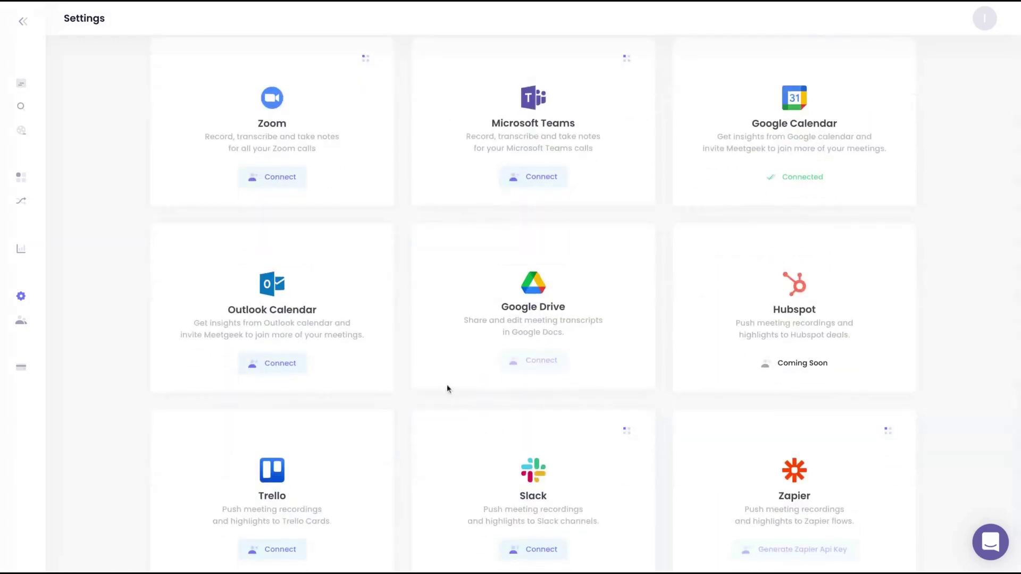
pyautogui.scroll(-1, 445, 399)
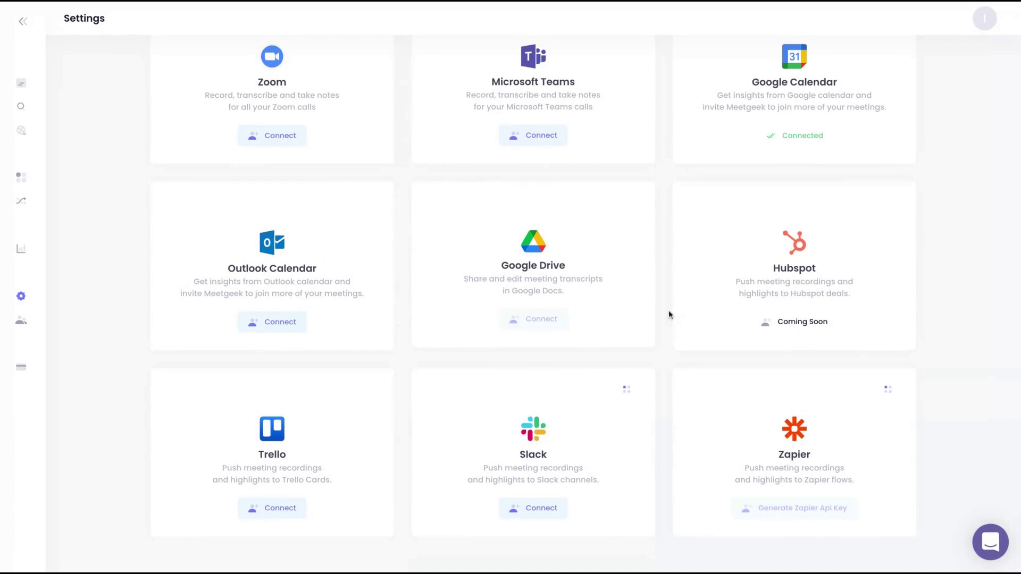
pyautogui.click(21, 320)
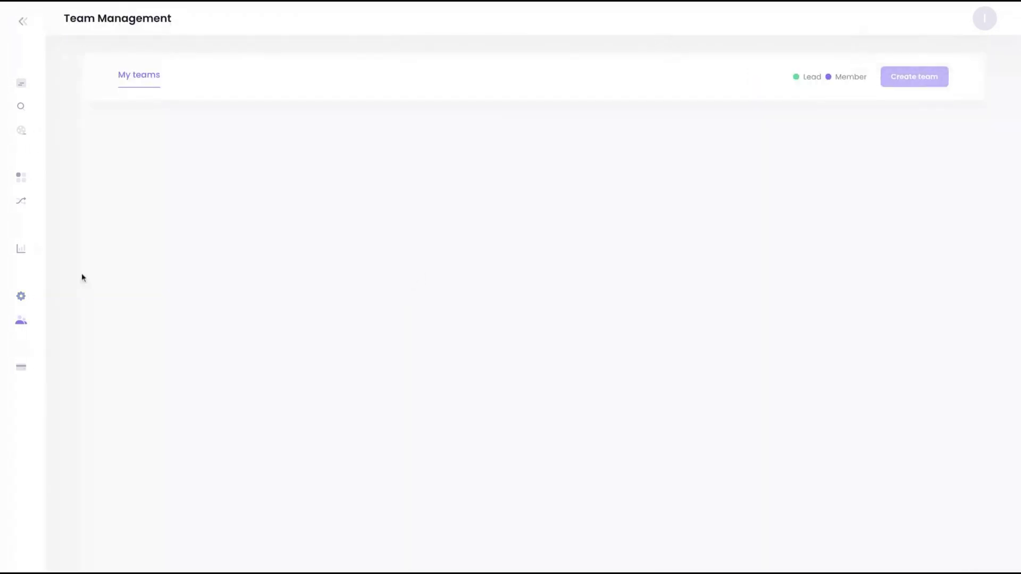
# - Go back to Settings, then open the Automated workflows page from the sidebar
pyautogui.moveTo(24, 295)
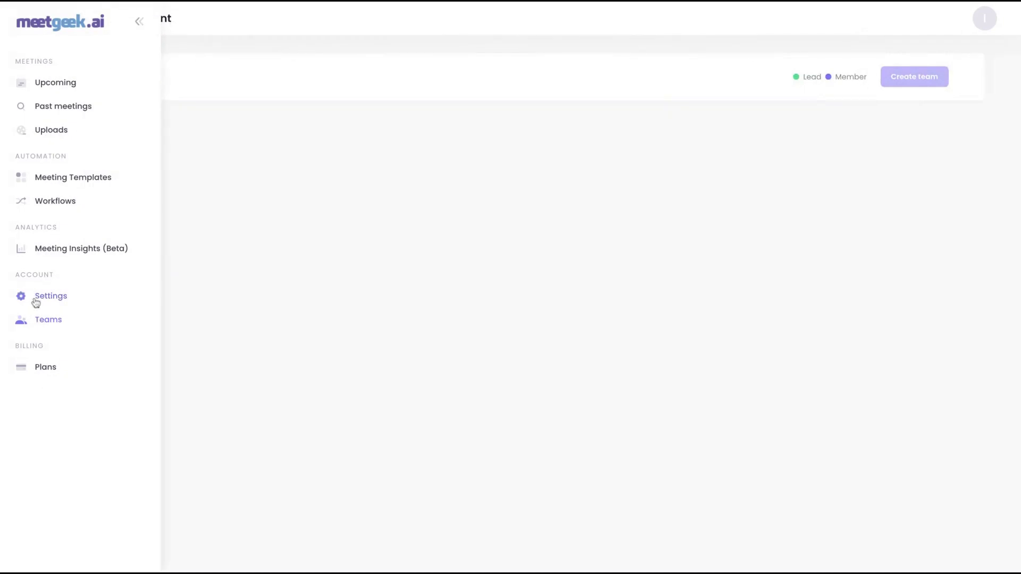
pyautogui.click(36, 297)
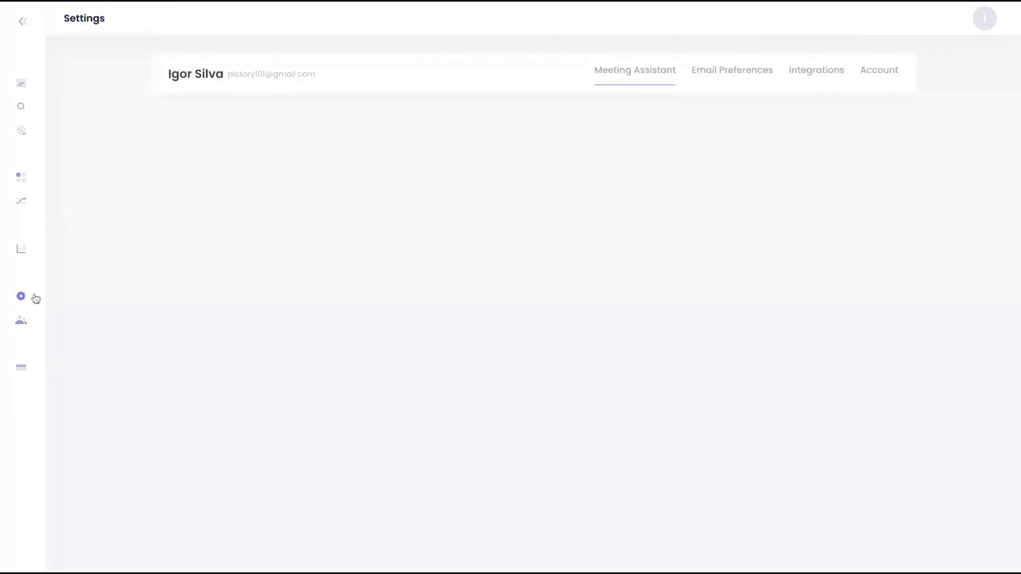
pyautogui.moveTo(6, 249)
pyautogui.click(54, 201)
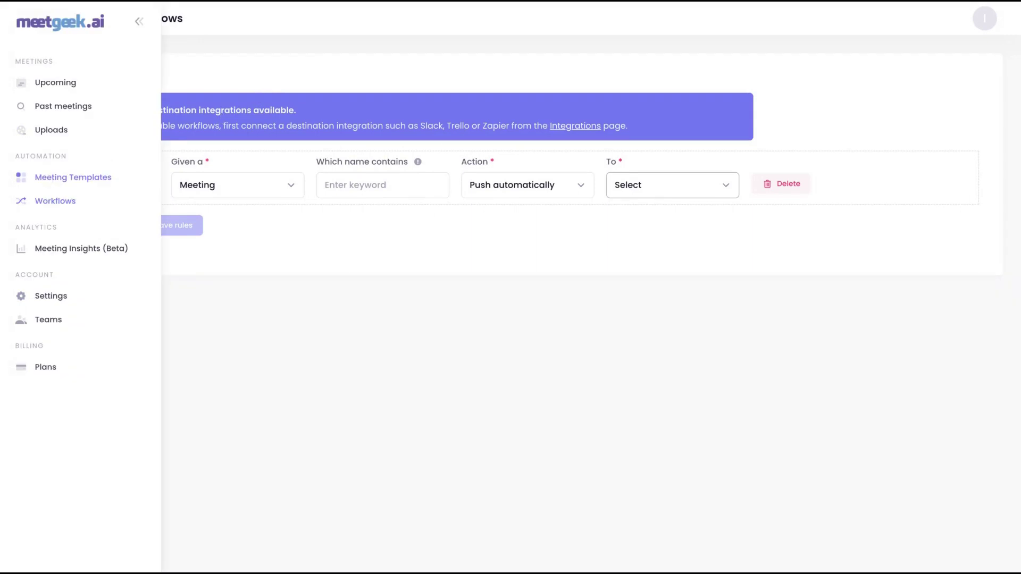
# - Go to Meeting Templates' Meeting Highlights, then its Custom dictionary, which isn't supported for Spanish
pyautogui.click(48, 181)
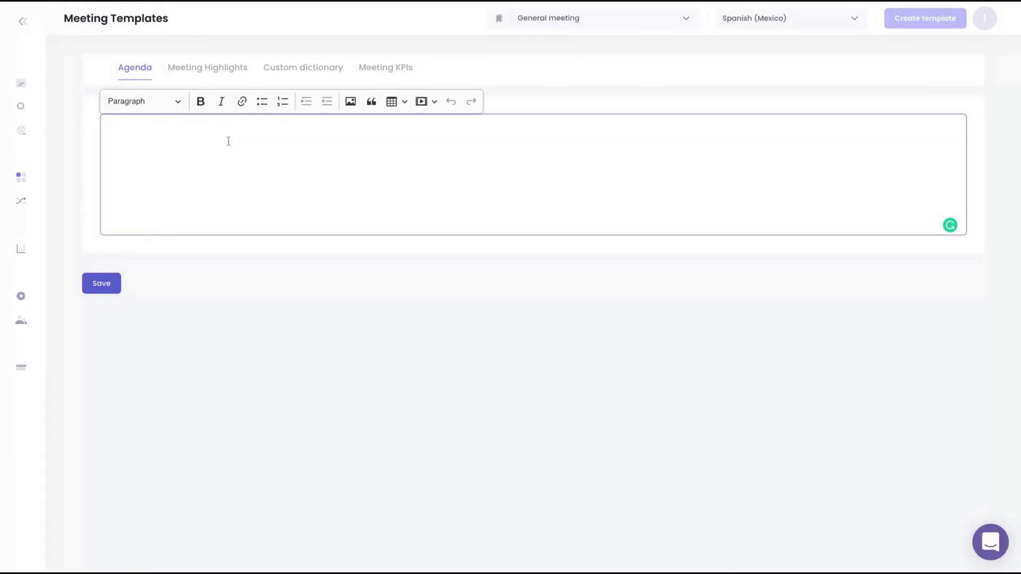
pyautogui.click(218, 78)
pyautogui.click(295, 74)
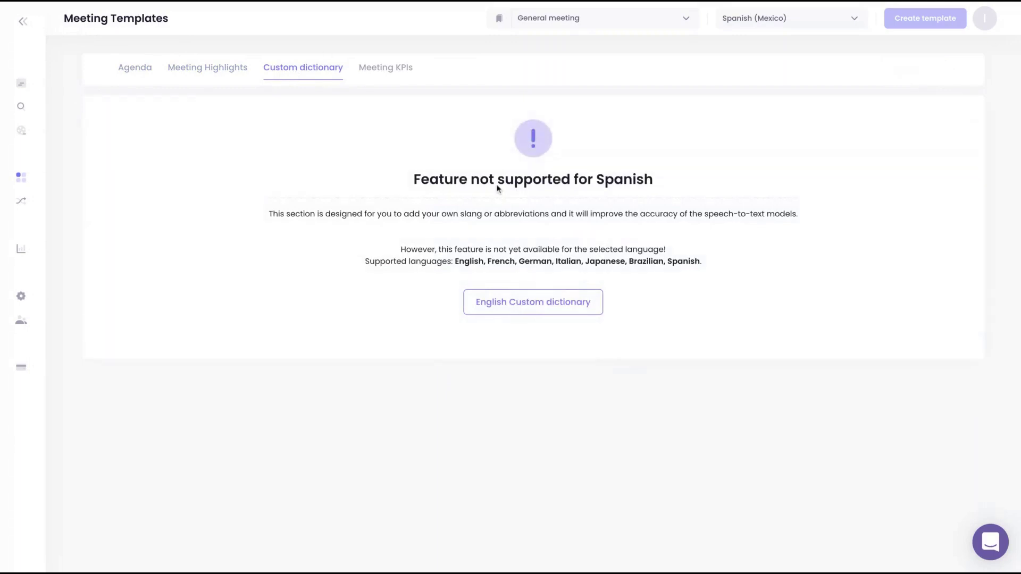
pyautogui.moveTo(38, 133)
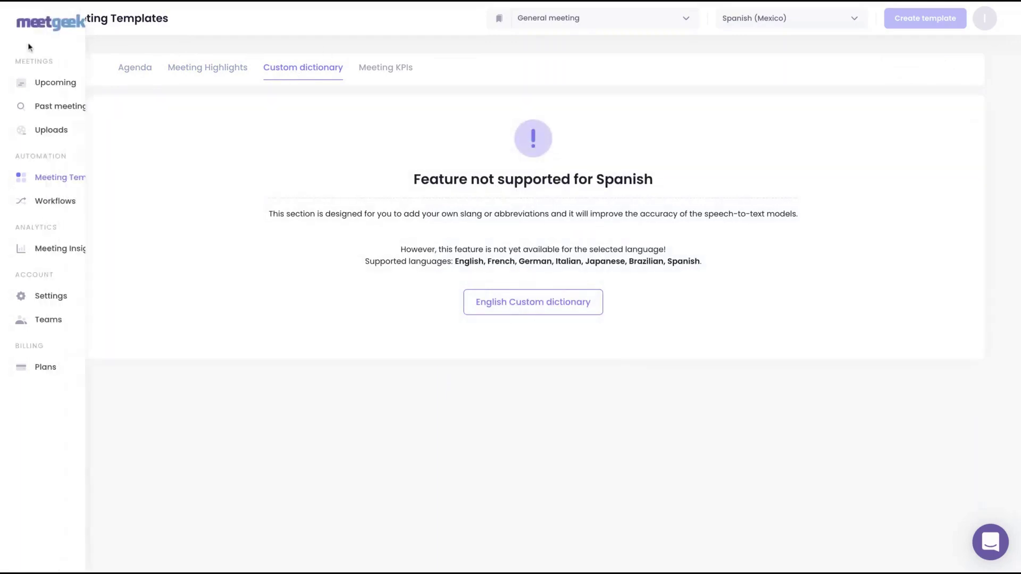
# - Go to the Uploads page, which lists no past-meeting uploads yet
pyautogui.click(38, 132)
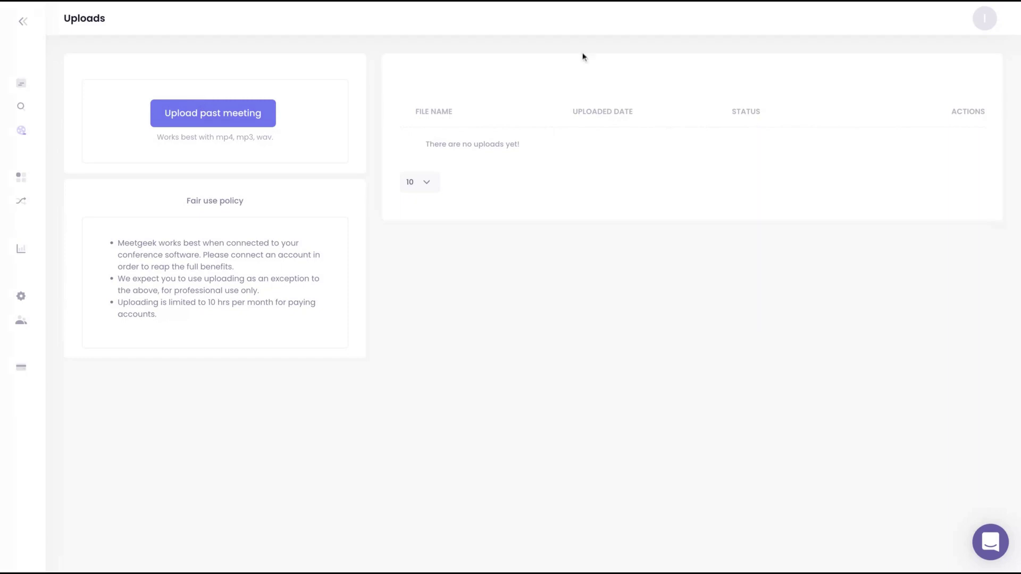
# - Attach the 1080p_0Ufx-noise_reduction_2ng-max_presence_2-remastermedia.mp4 meeting, with Subtitles Email off and Transcript cleaning on
pyautogui.click(204, 108)
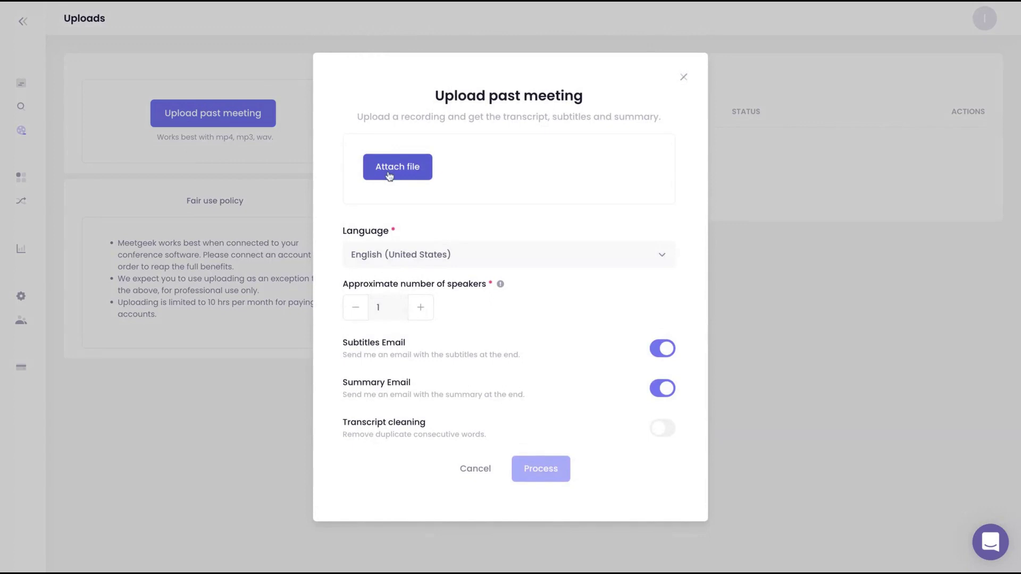
pyautogui.click(397, 167)
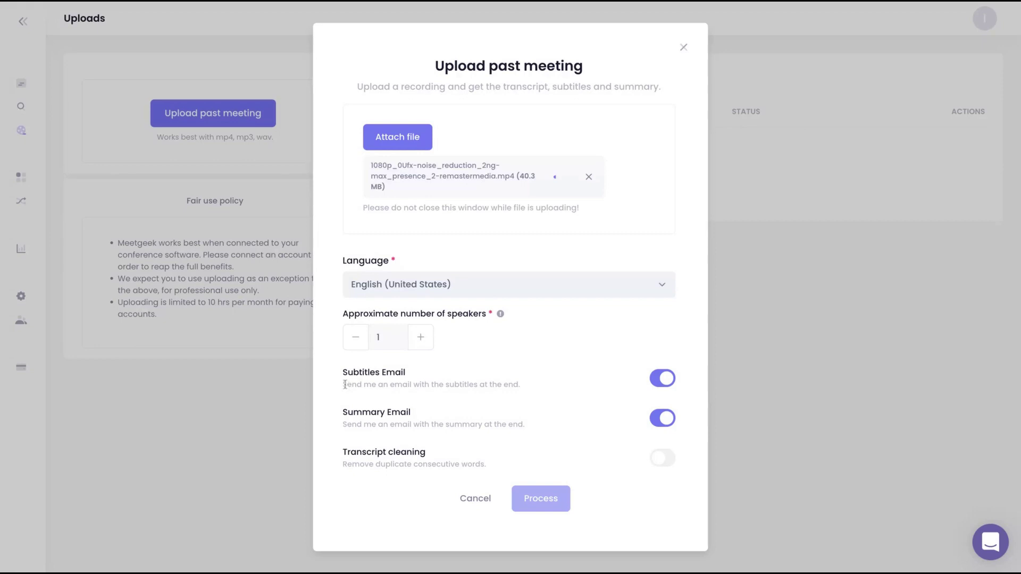
pyautogui.moveTo(345, 384); pyautogui.dragTo(520, 385)
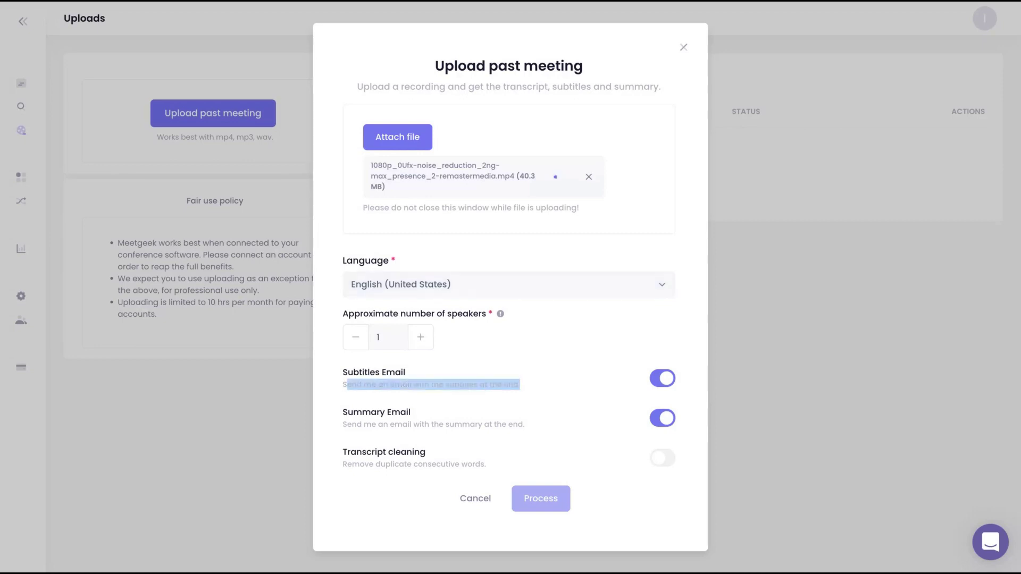
pyautogui.click(657, 378)
pyautogui.moveTo(344, 424)
pyautogui.mouseDown()
pyautogui.moveTo(403, 424)
pyautogui.moveTo(350, 423)
pyautogui.mouseUp()
pyautogui.hotkey('shift', 'End')
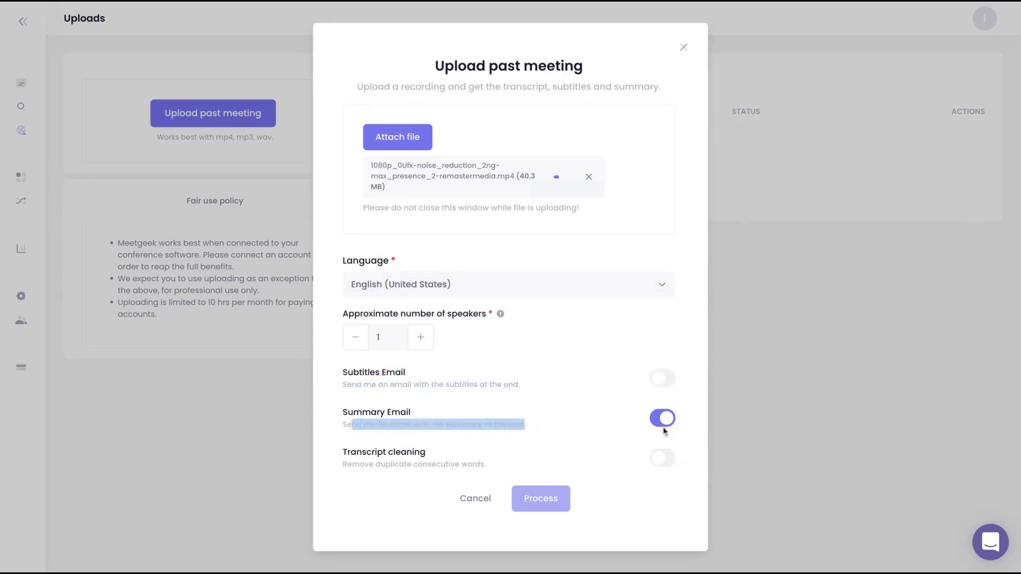
pyautogui.click(655, 463)
pyautogui.click(539, 507)
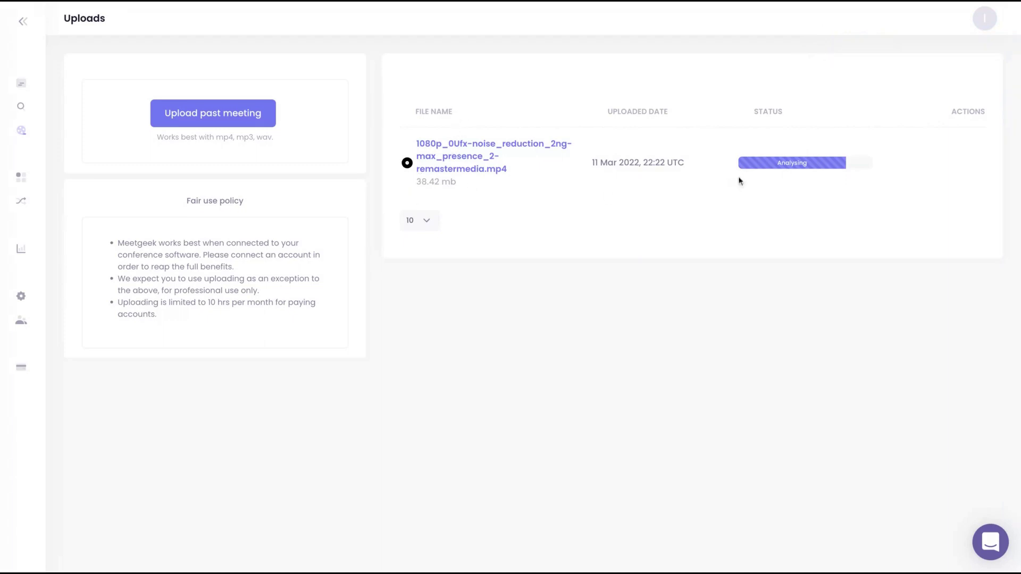